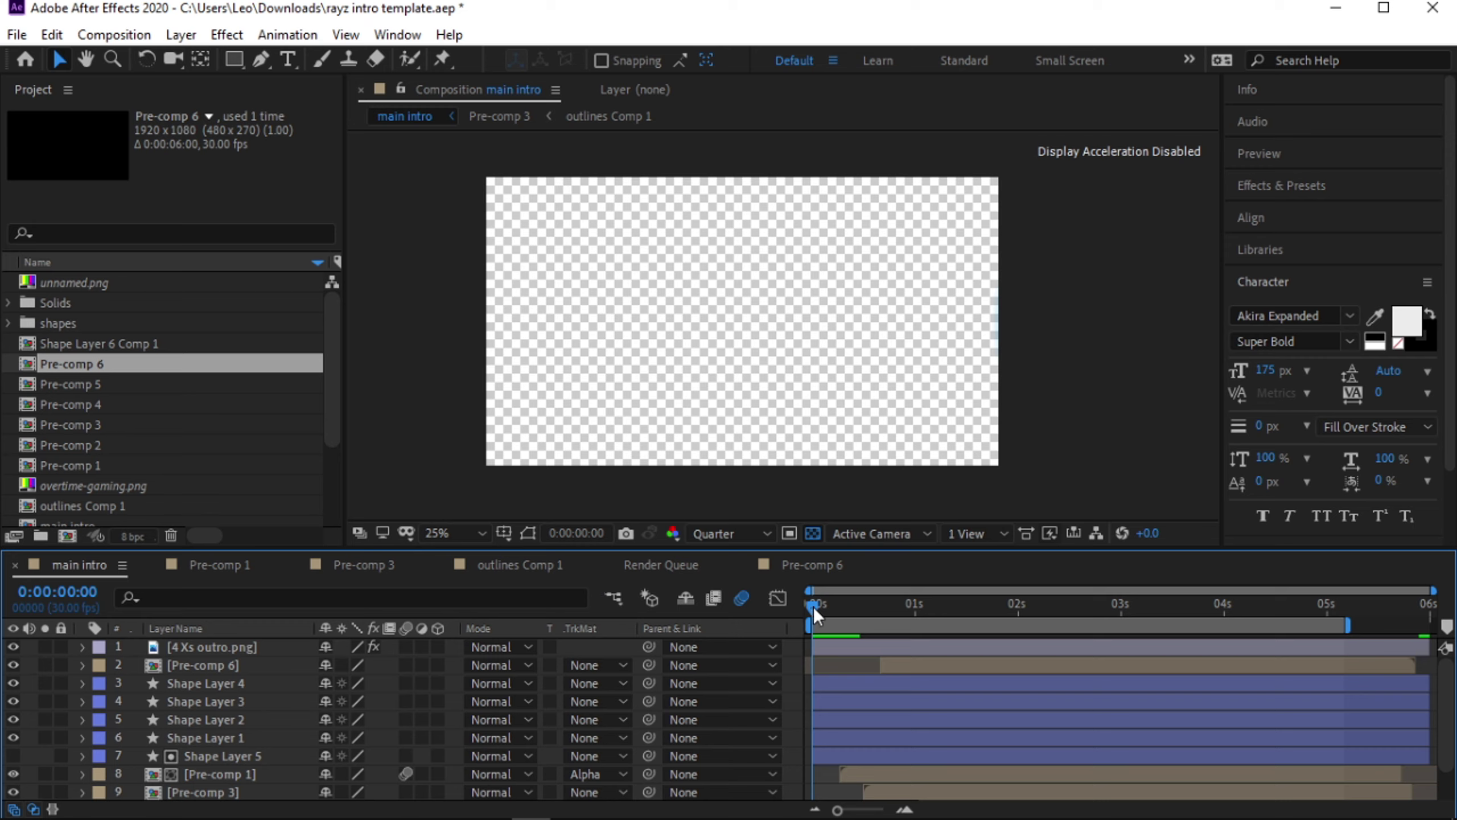
Preview the main intro composition's animation from its start
{"action": "key", "text": "space"}
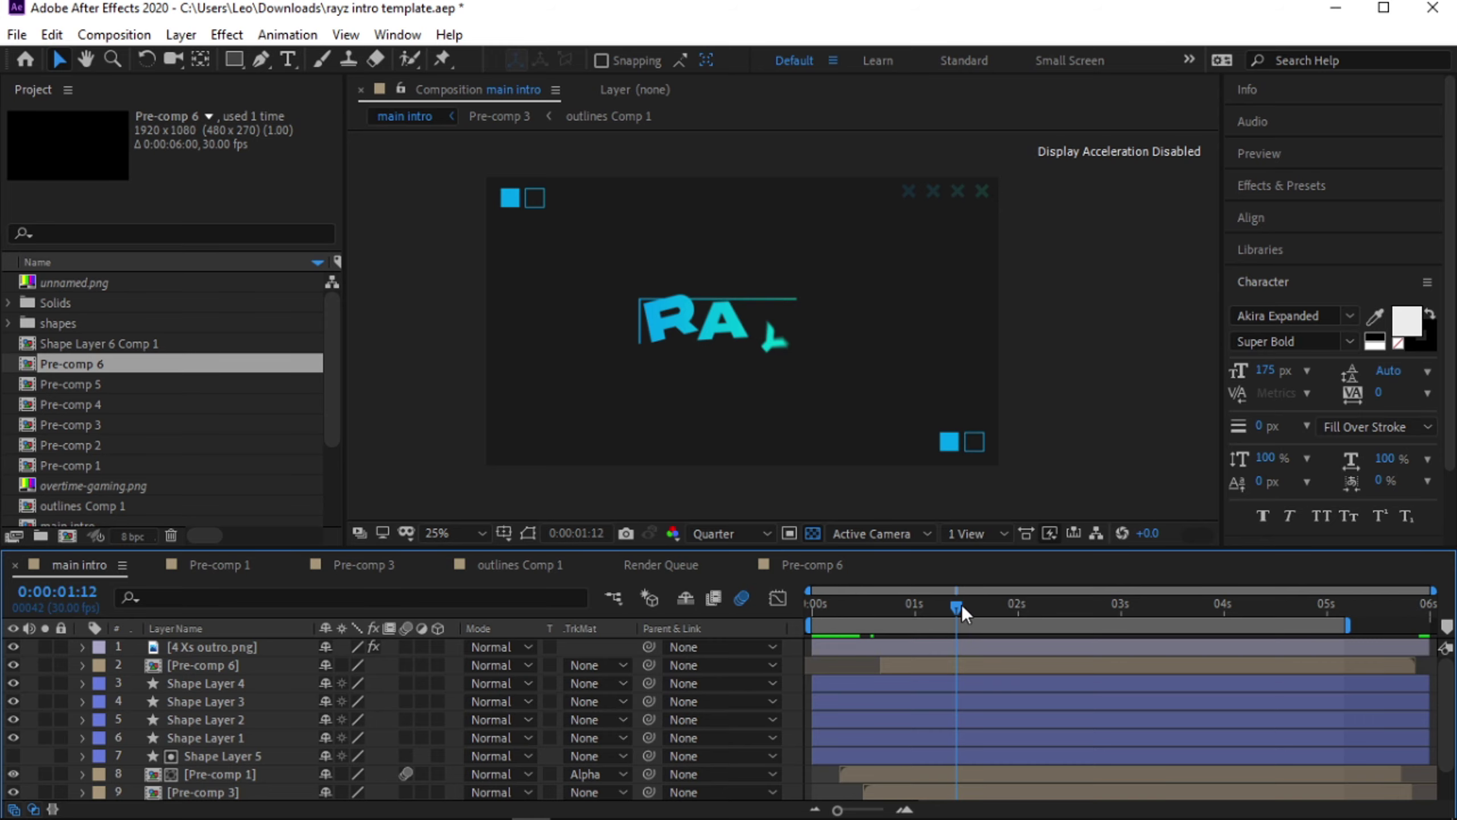
{"action": "key", "text": "space"}
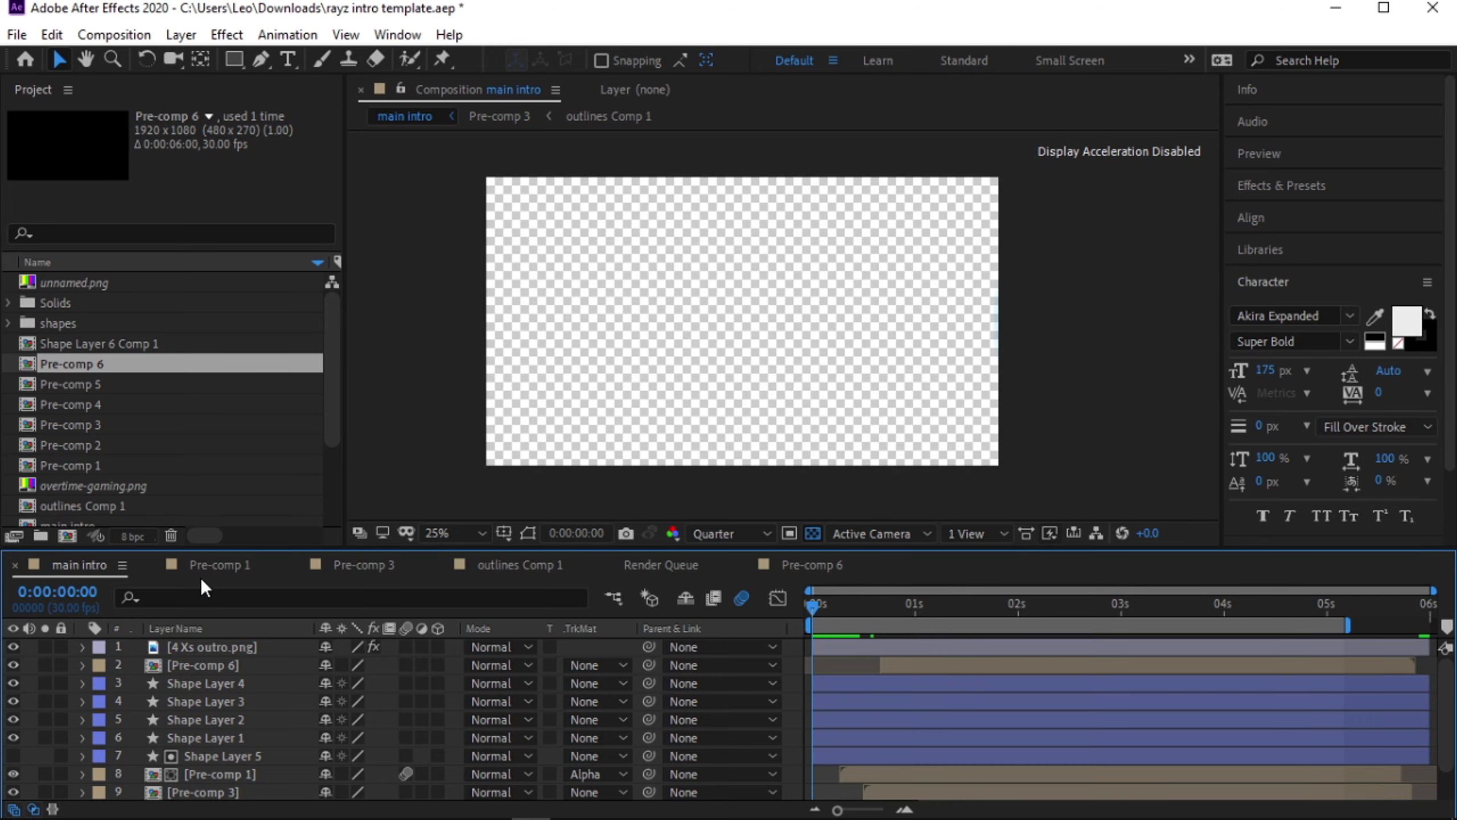
Replace the text of the rayz layer in Pre-comp 1 with "F1akez"
{"action": "left_click", "coordinate": [214, 564]}
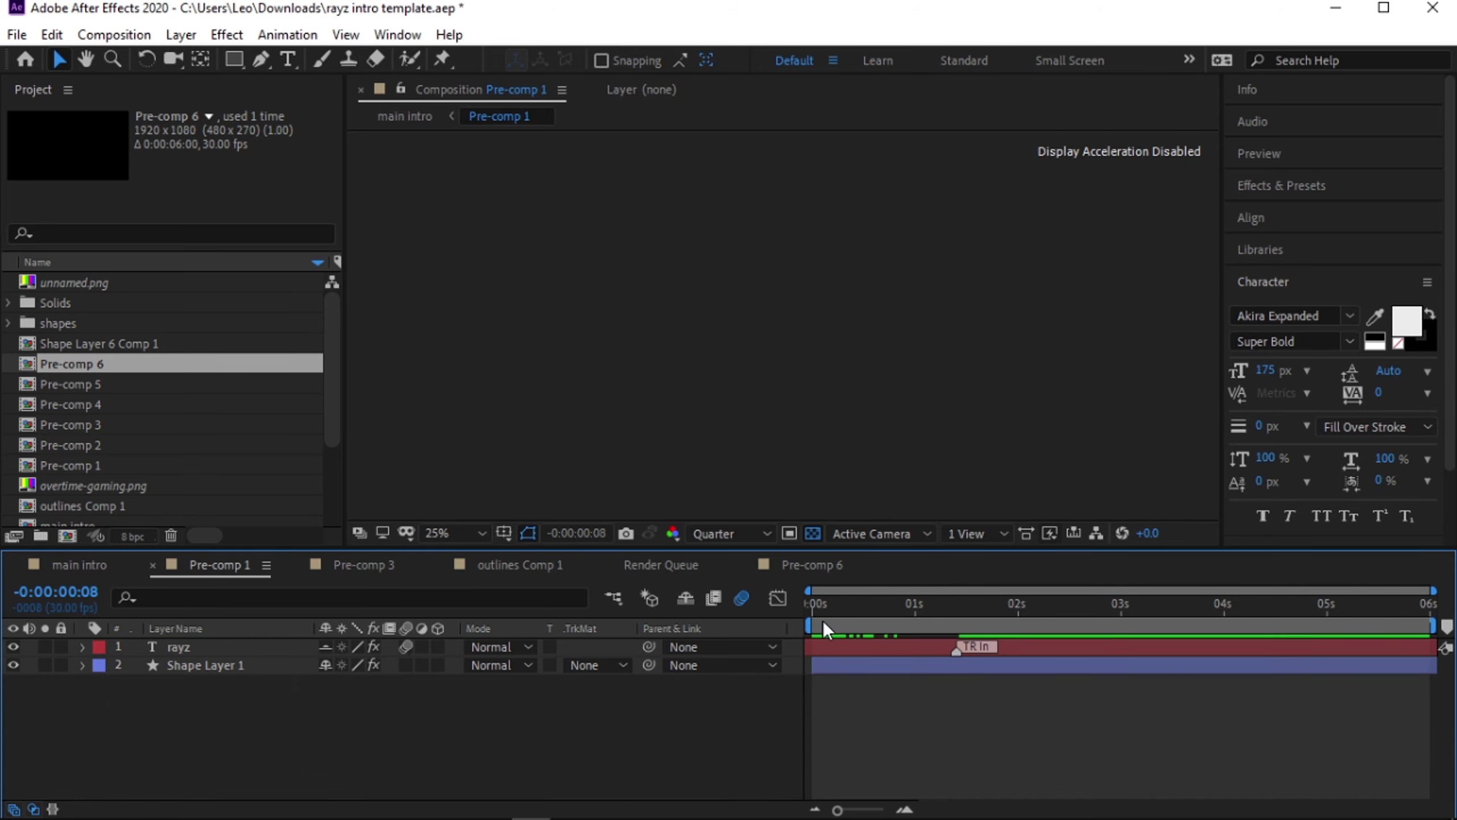
{"action": "left_click", "coordinate": [822, 606]}
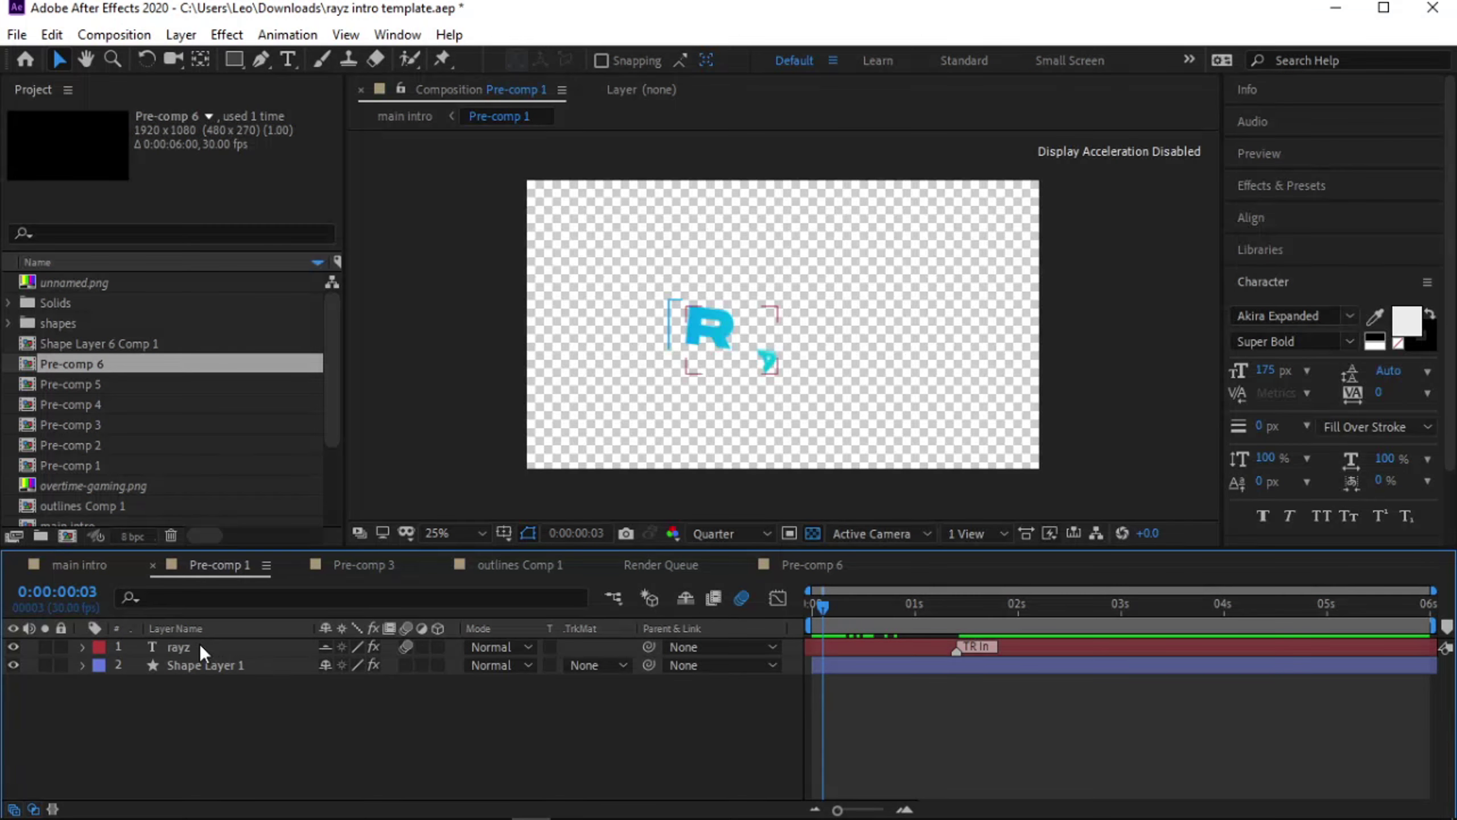
{"action": "left_click", "coordinate": [200, 644]}
{"action": "key", "text": "ctrl+t"}
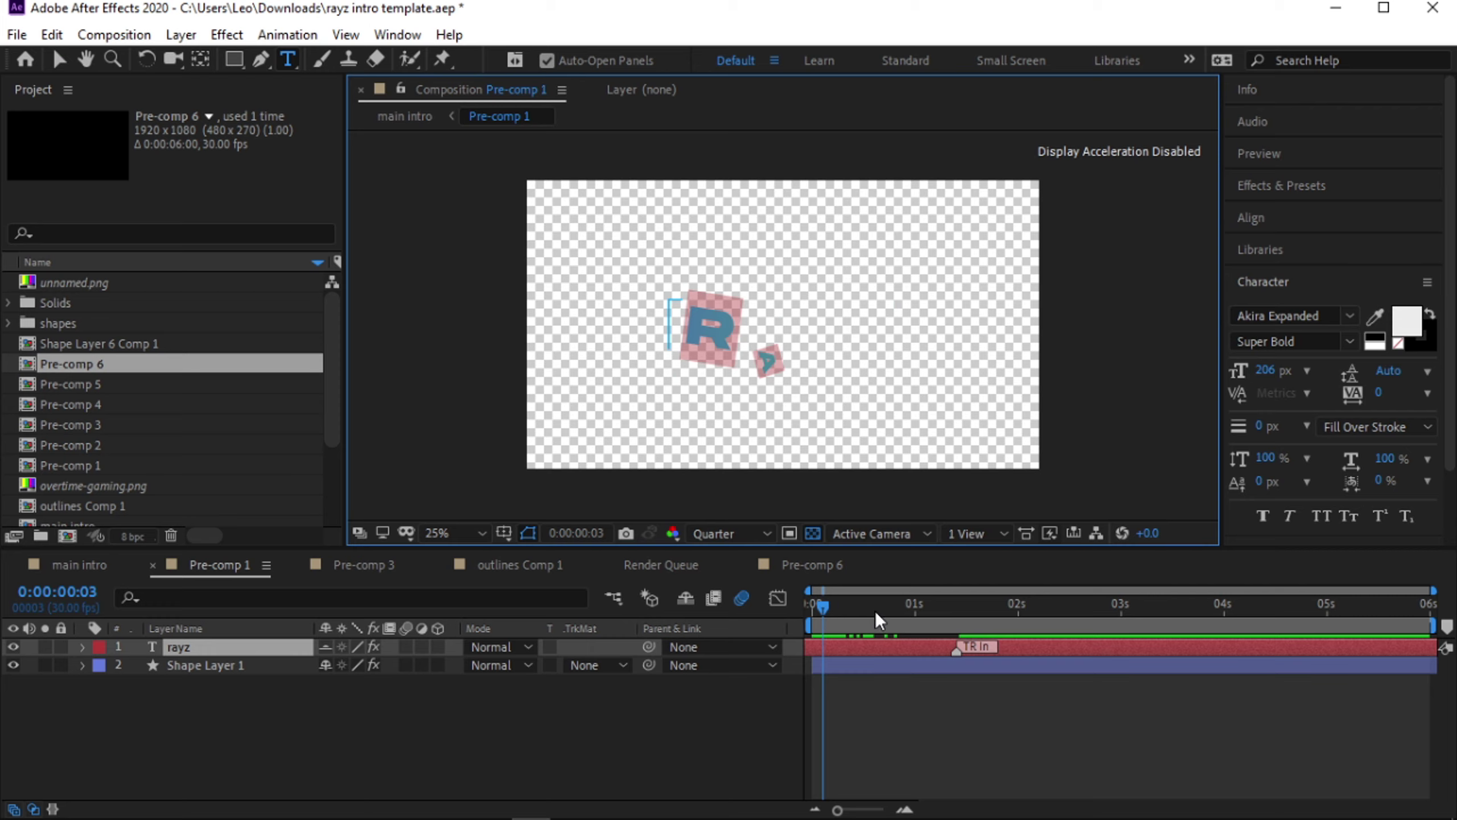
{"action": "left_click_drag", "start_coordinate": [823, 604], "coordinate": [893, 616]}
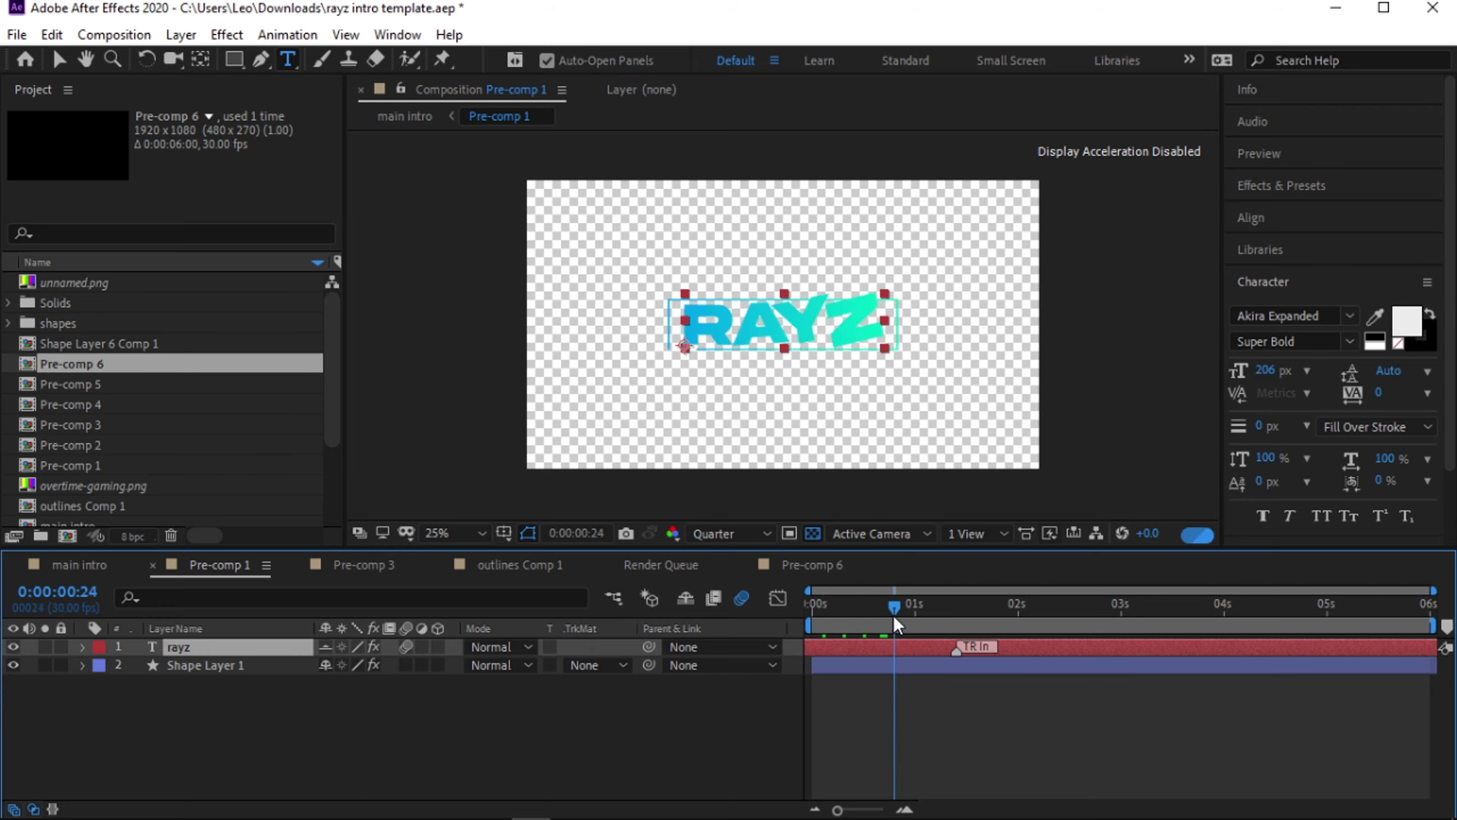
{"action": "double_click", "coordinate": [191, 647]}
{"action": "type", "text": "F1ake"}
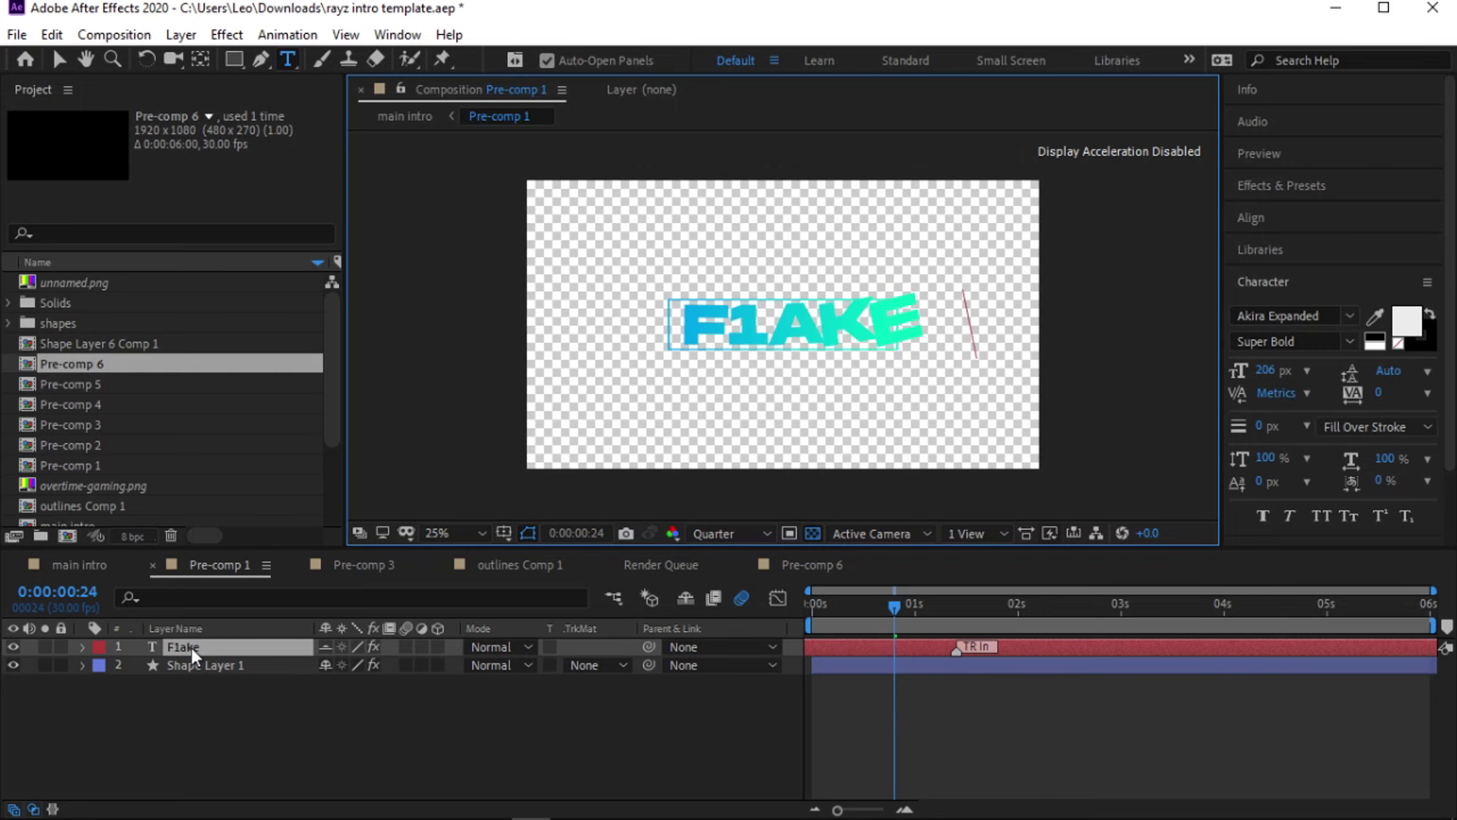
{"action": "type", "text": "z"}
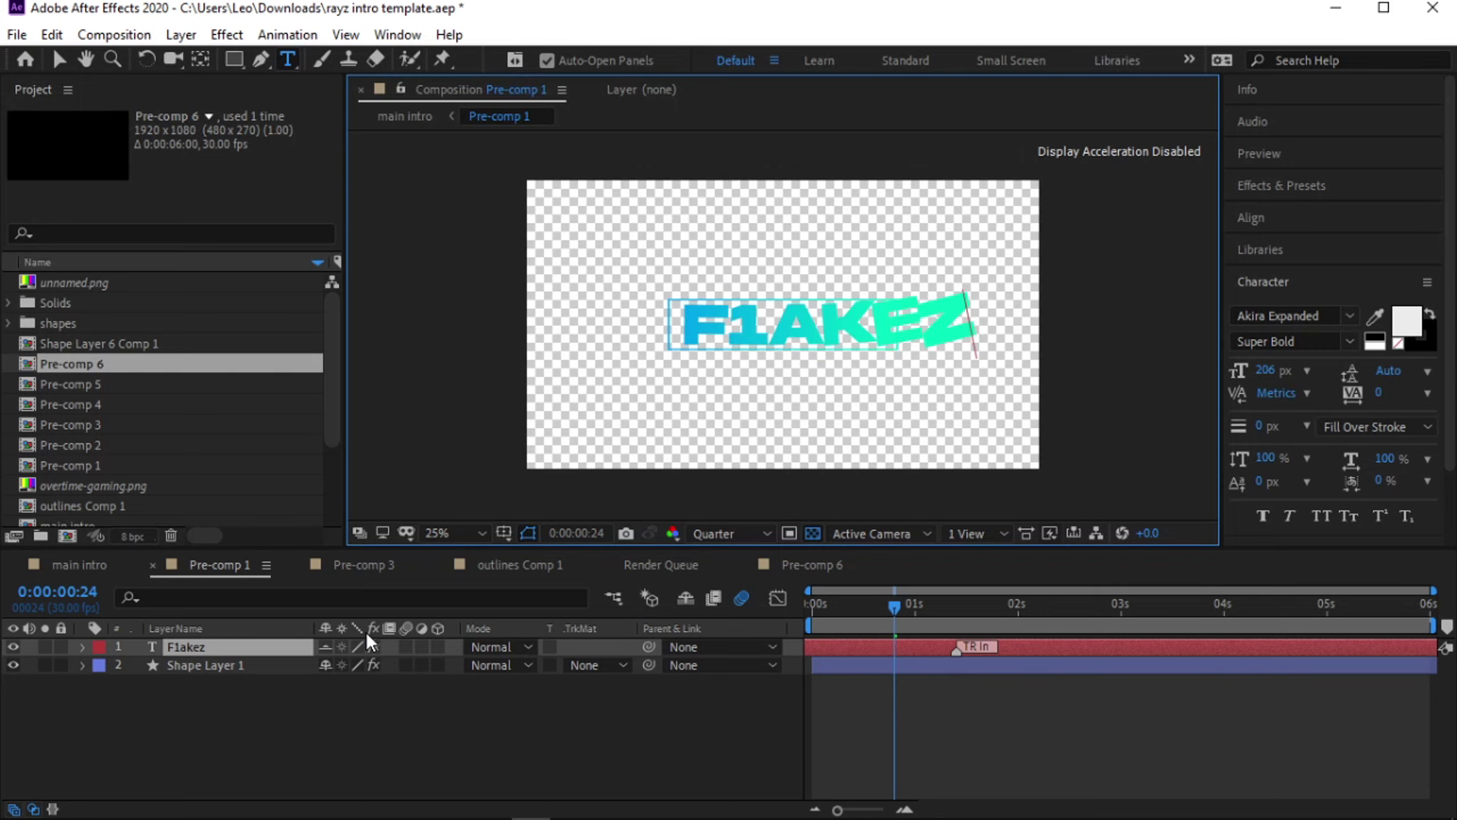
Set the font size of the F1akez text layer to 175 px
{"action": "left_click", "coordinate": [205, 645]}
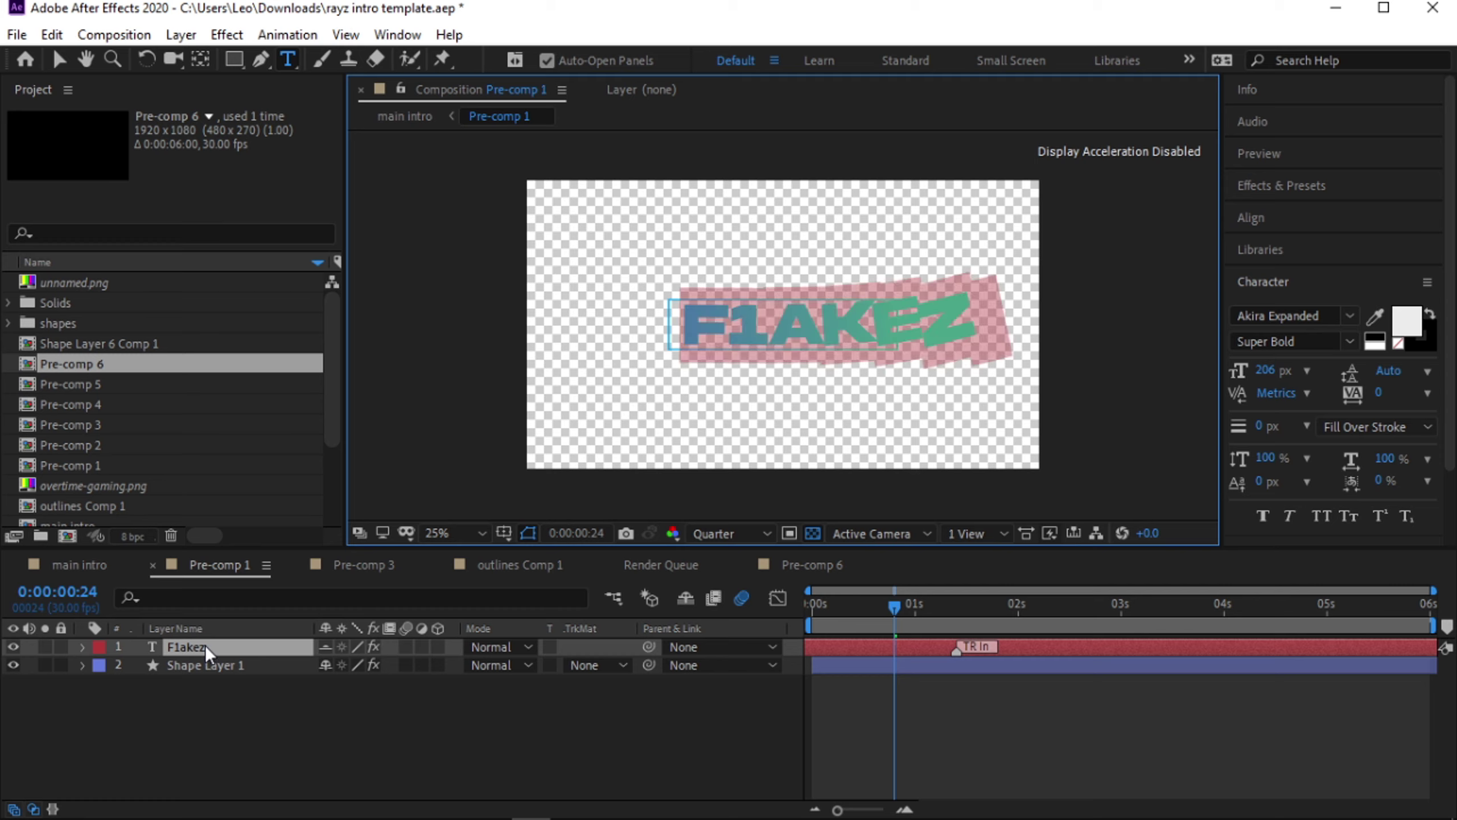
{"action": "left_click", "coordinate": [1269, 370]}
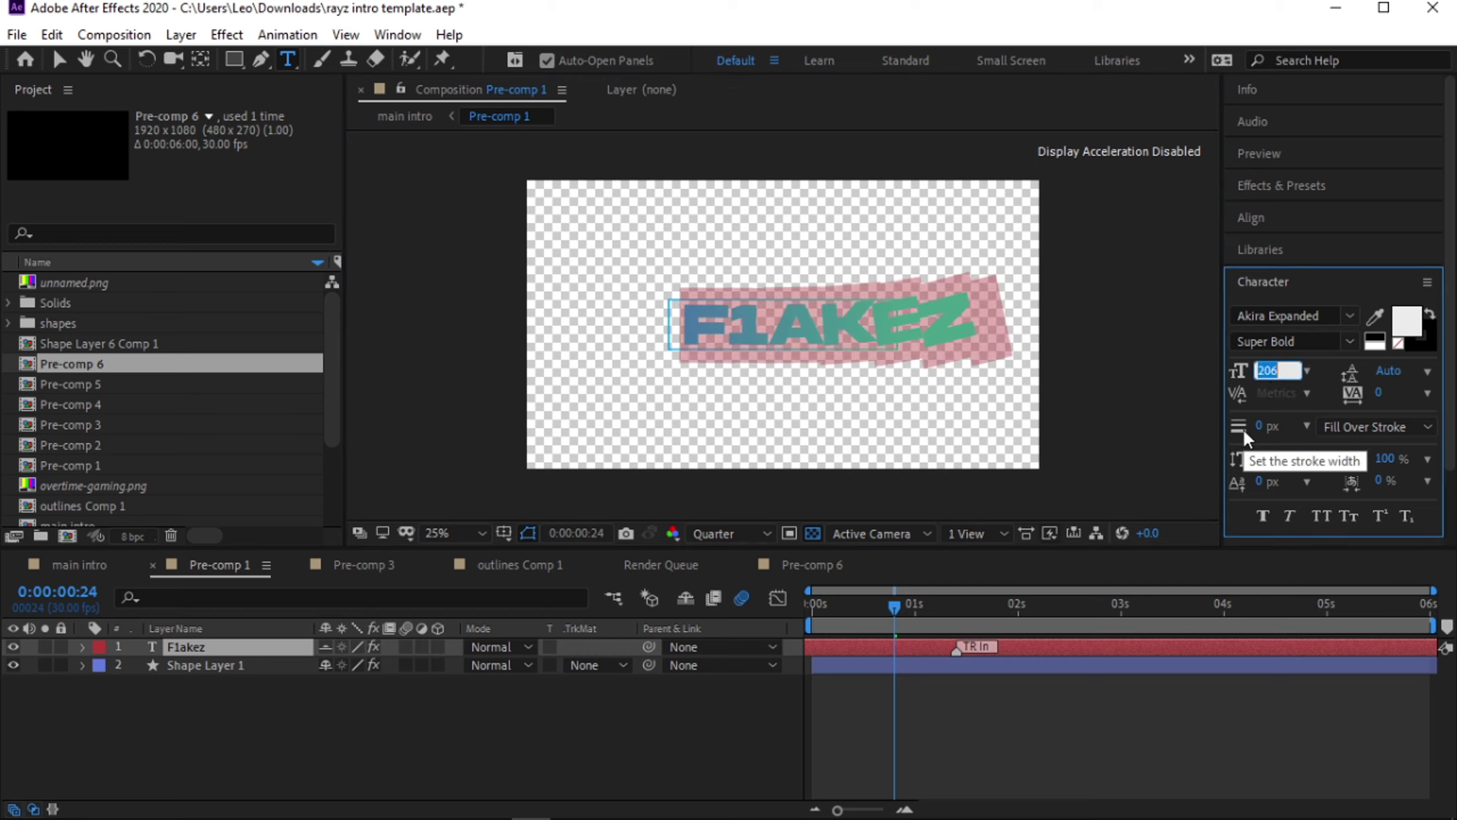
{"action": "type", "text": "175"}
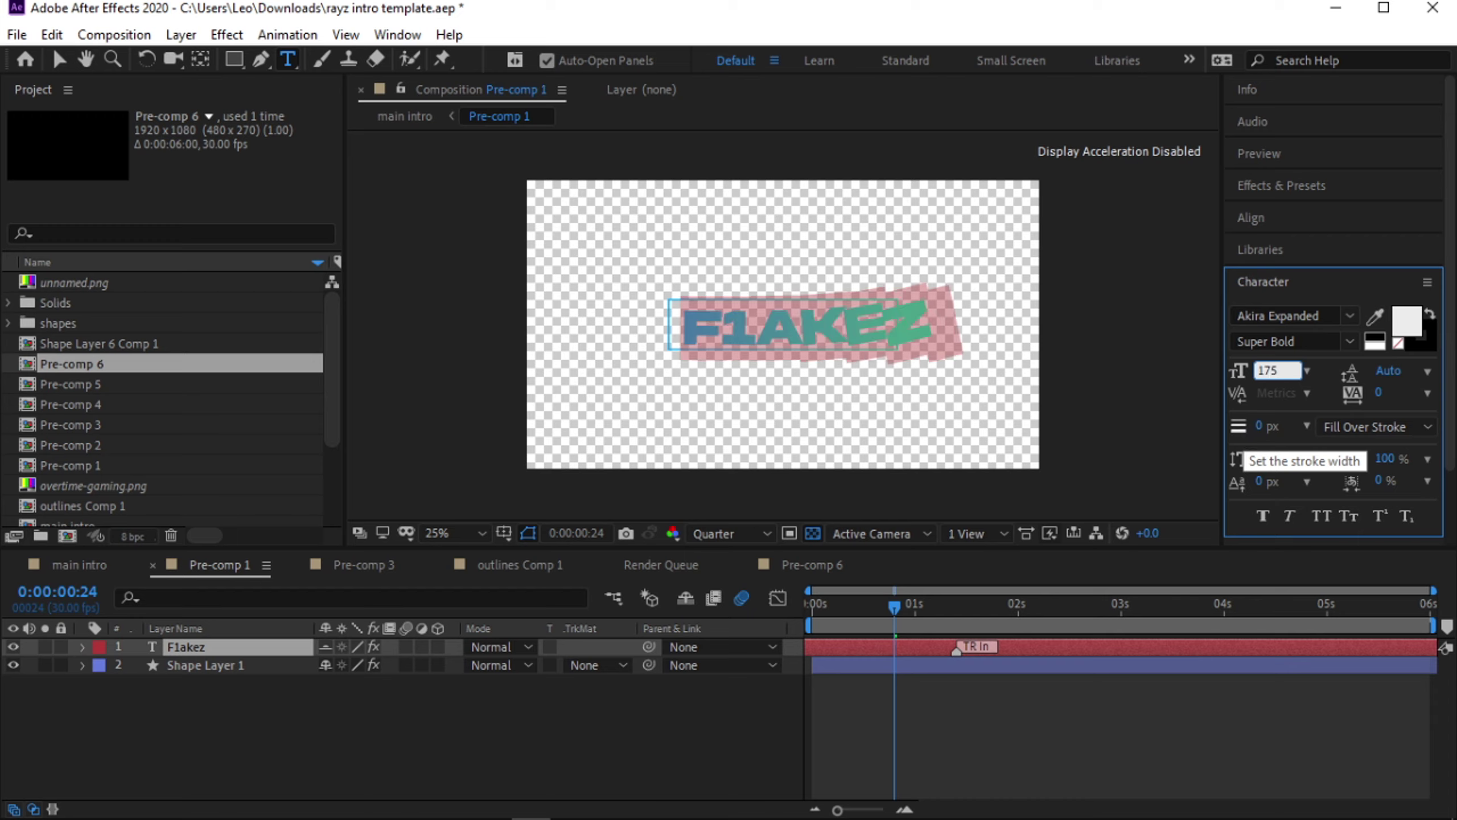
{"action": "key", "text": "Return"}
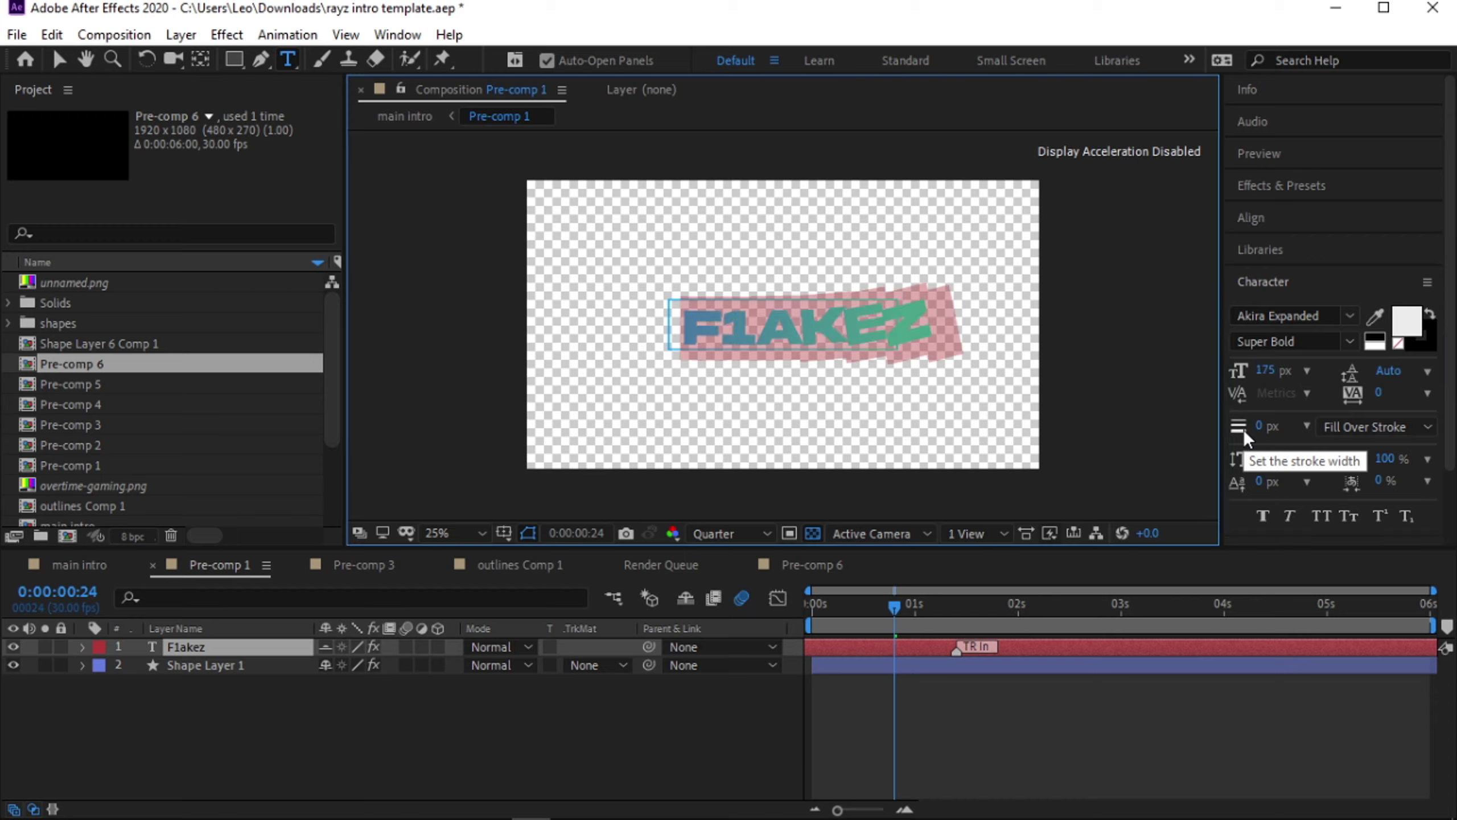
Delete Shape Layer 1 from Pre-comp 1 and the outline text layer from outlines Comp 1
{"action": "left_click", "coordinate": [211, 666]}
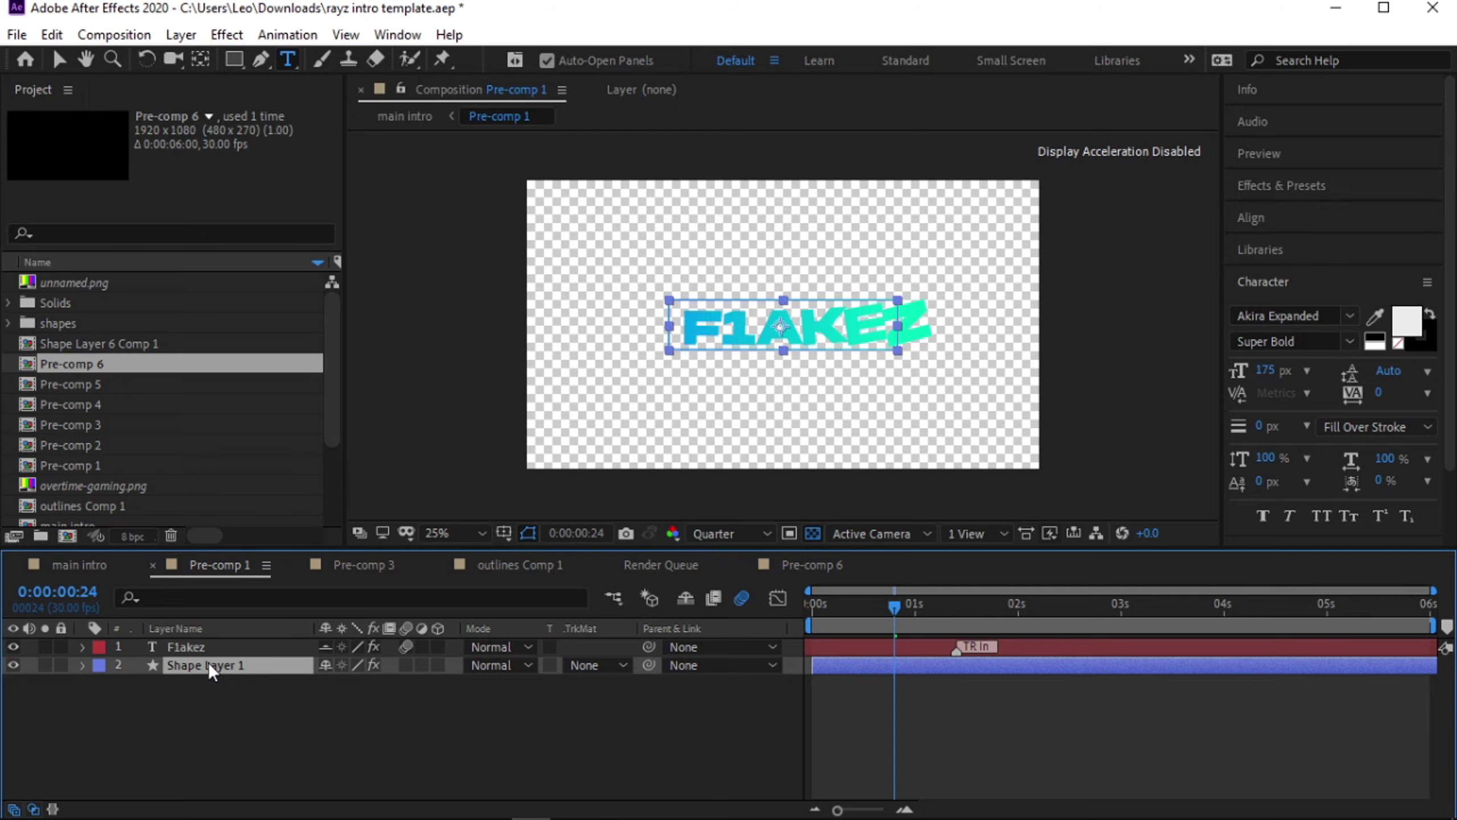
{"action": "key", "text": "Delete"}
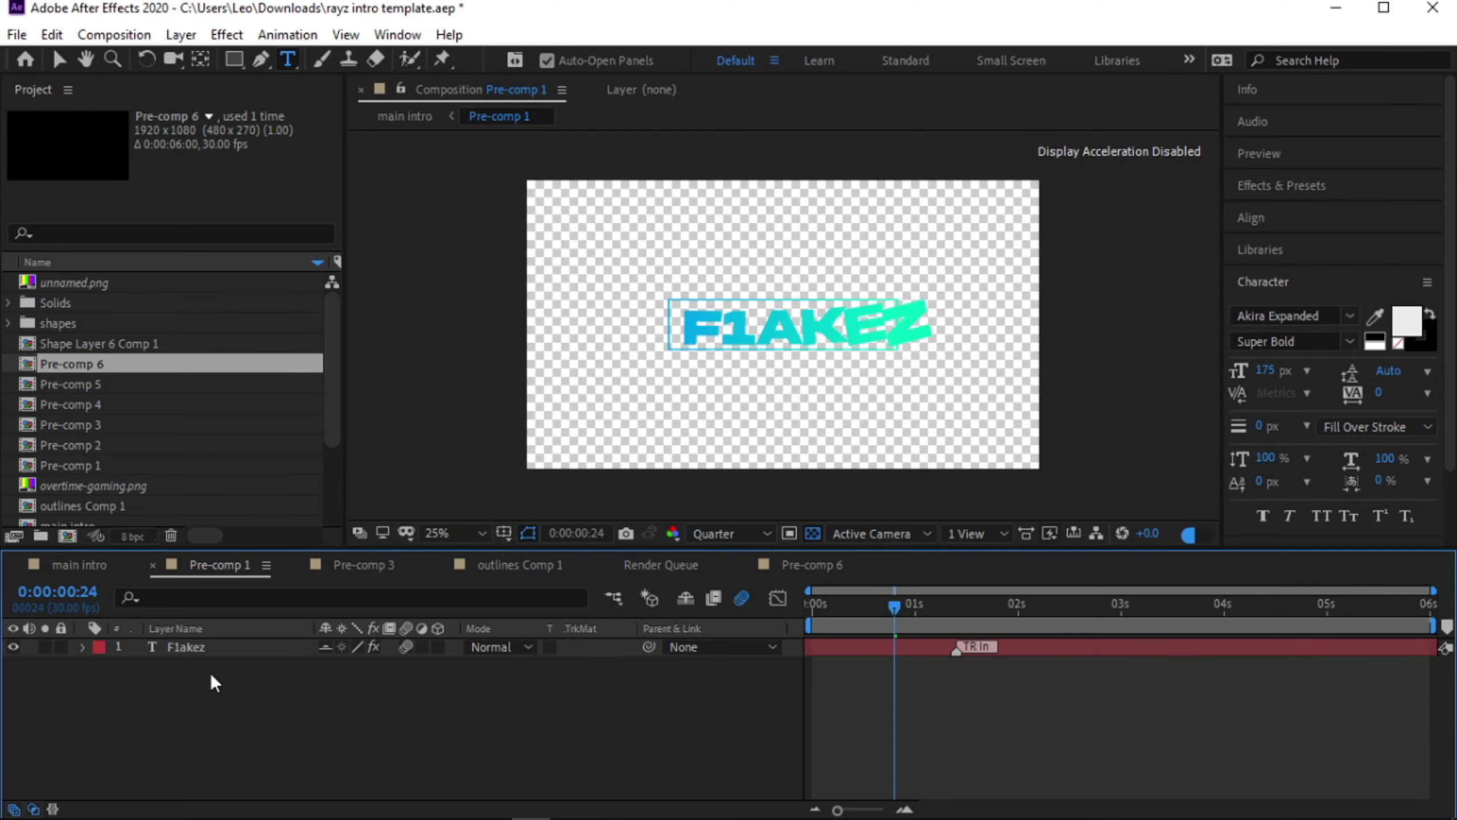
{"action": "left_click", "coordinate": [360, 568]}
{"action": "left_click", "coordinate": [505, 567]}
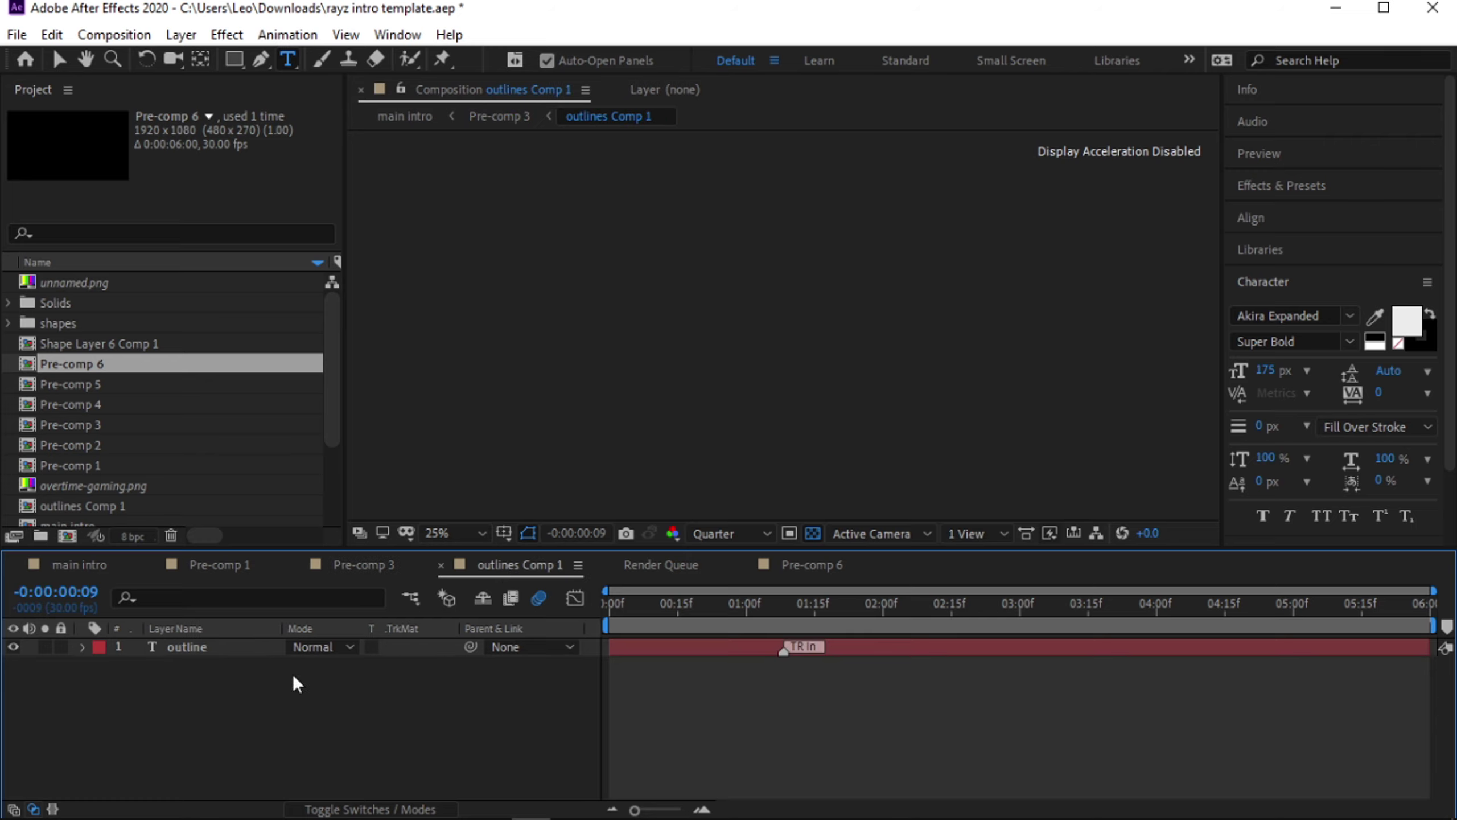
{"action": "left_click", "coordinate": [201, 650]}
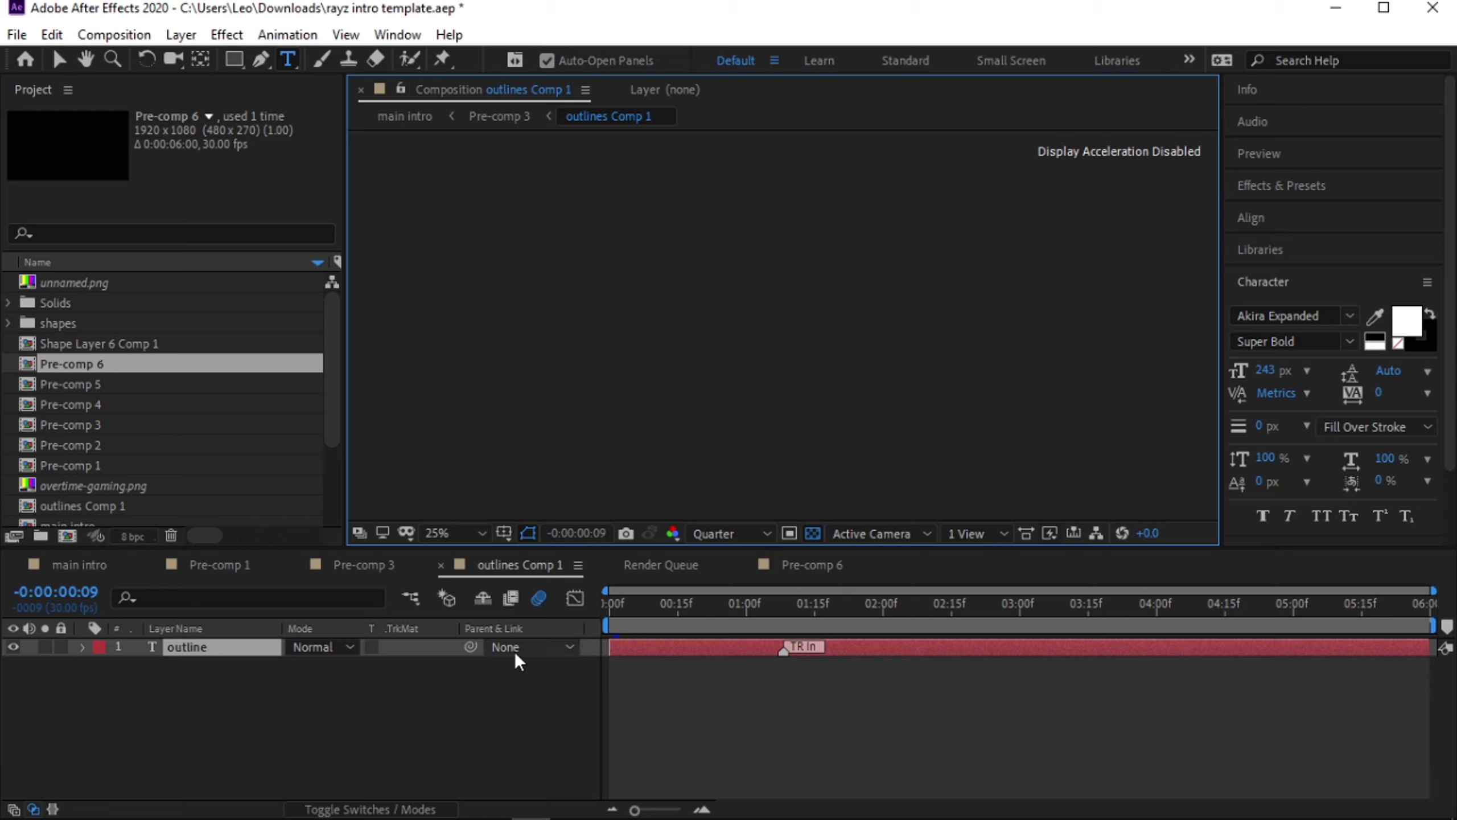
{"action": "left_click", "coordinate": [219, 640]}
{"action": "key", "text": "Delete"}
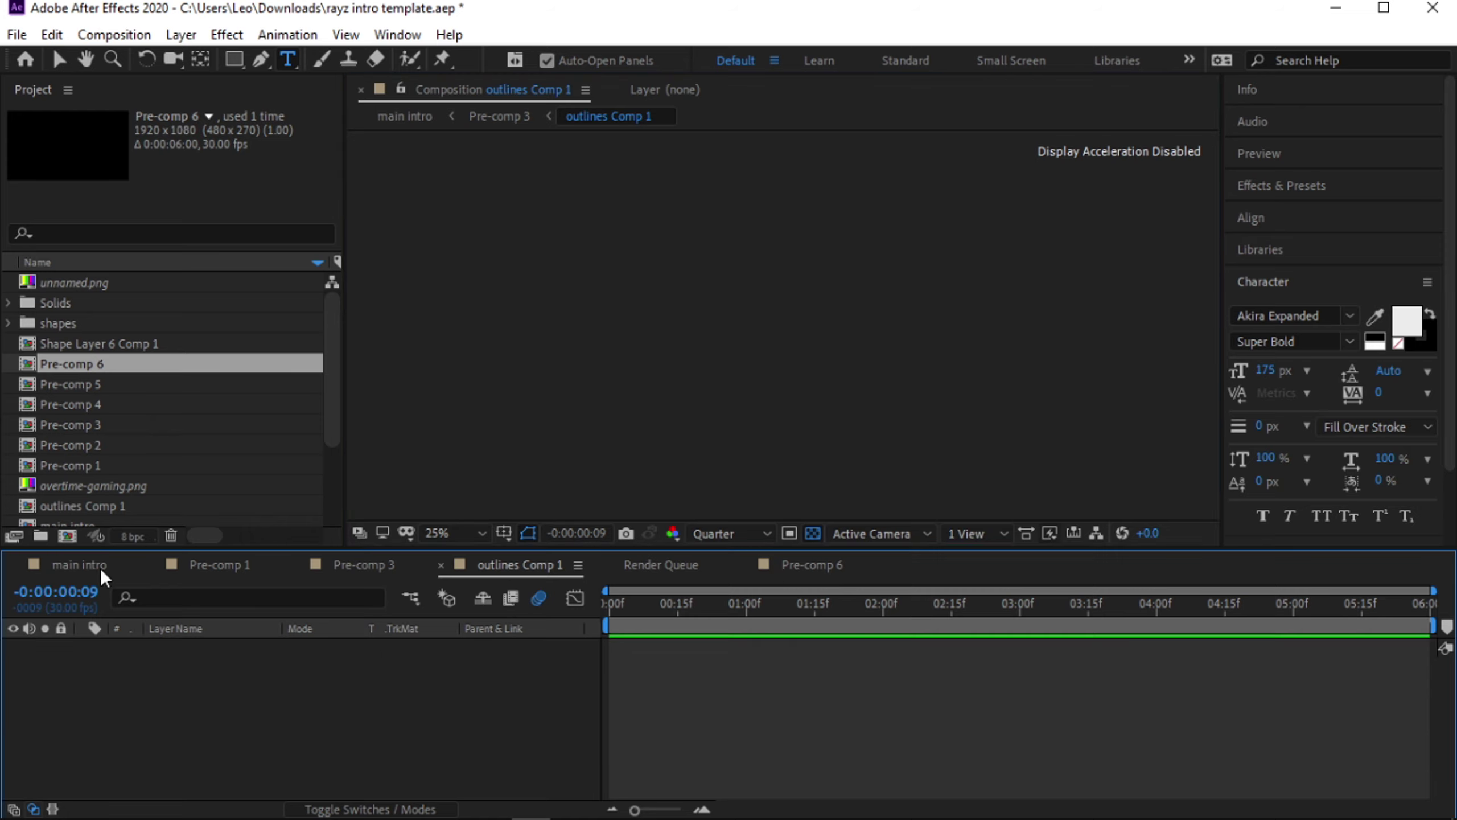
Look at Pre-comp 6, then scrub through the main intro composition to about 0:00:02:07 to review the edited intro
{"action": "left_click", "coordinate": [799, 563]}
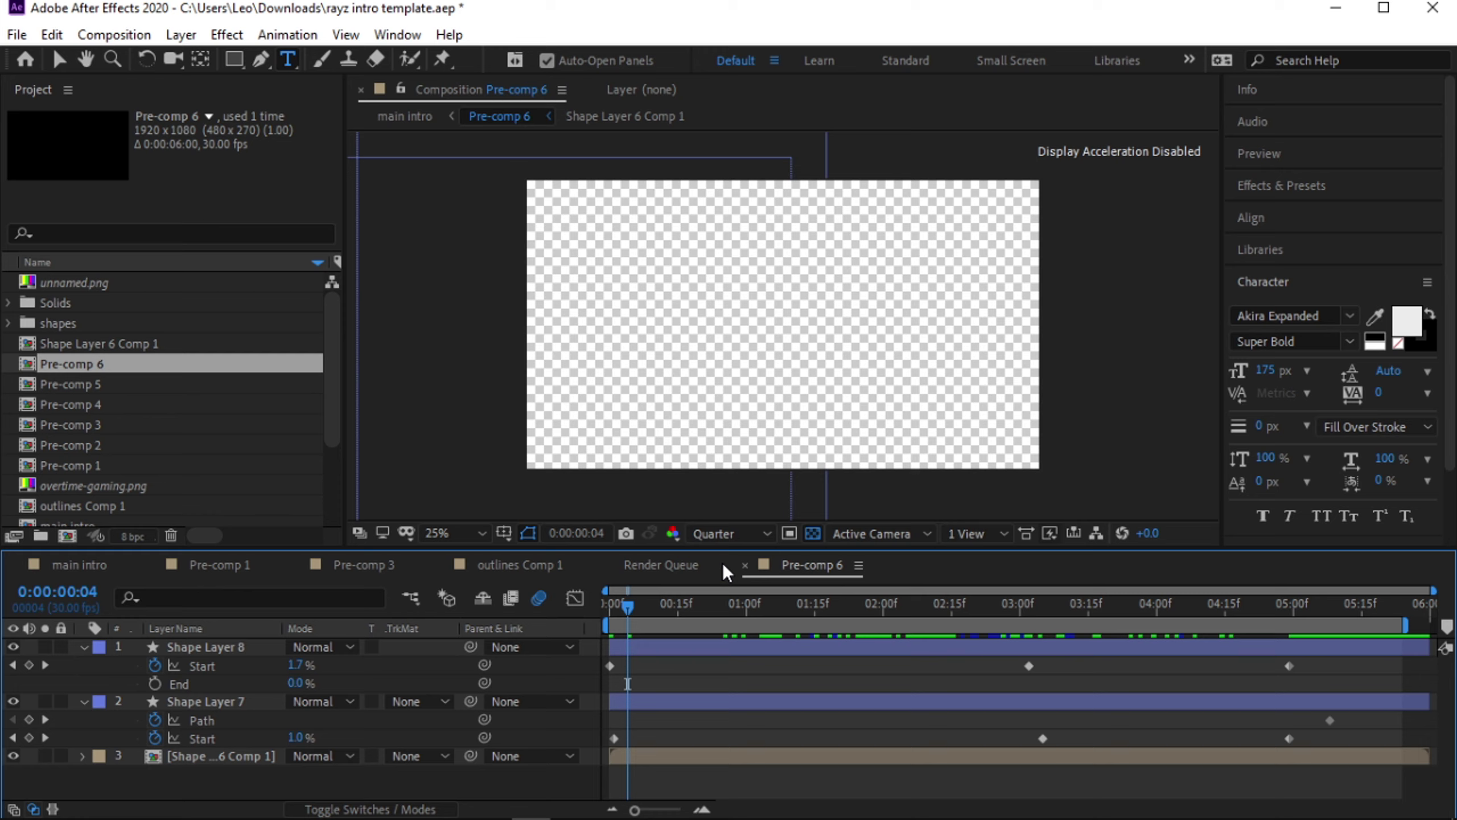
{"action": "left_click", "coordinate": [87, 561]}
{"action": "mouse_move", "coordinate": [924, 606]}
{"action": "left_mouse_down"}
{"action": "mouse_move", "coordinate": [797, 615]}
{"action": "mouse_move", "coordinate": [940, 613]}
{"action": "left_mouse_up"}
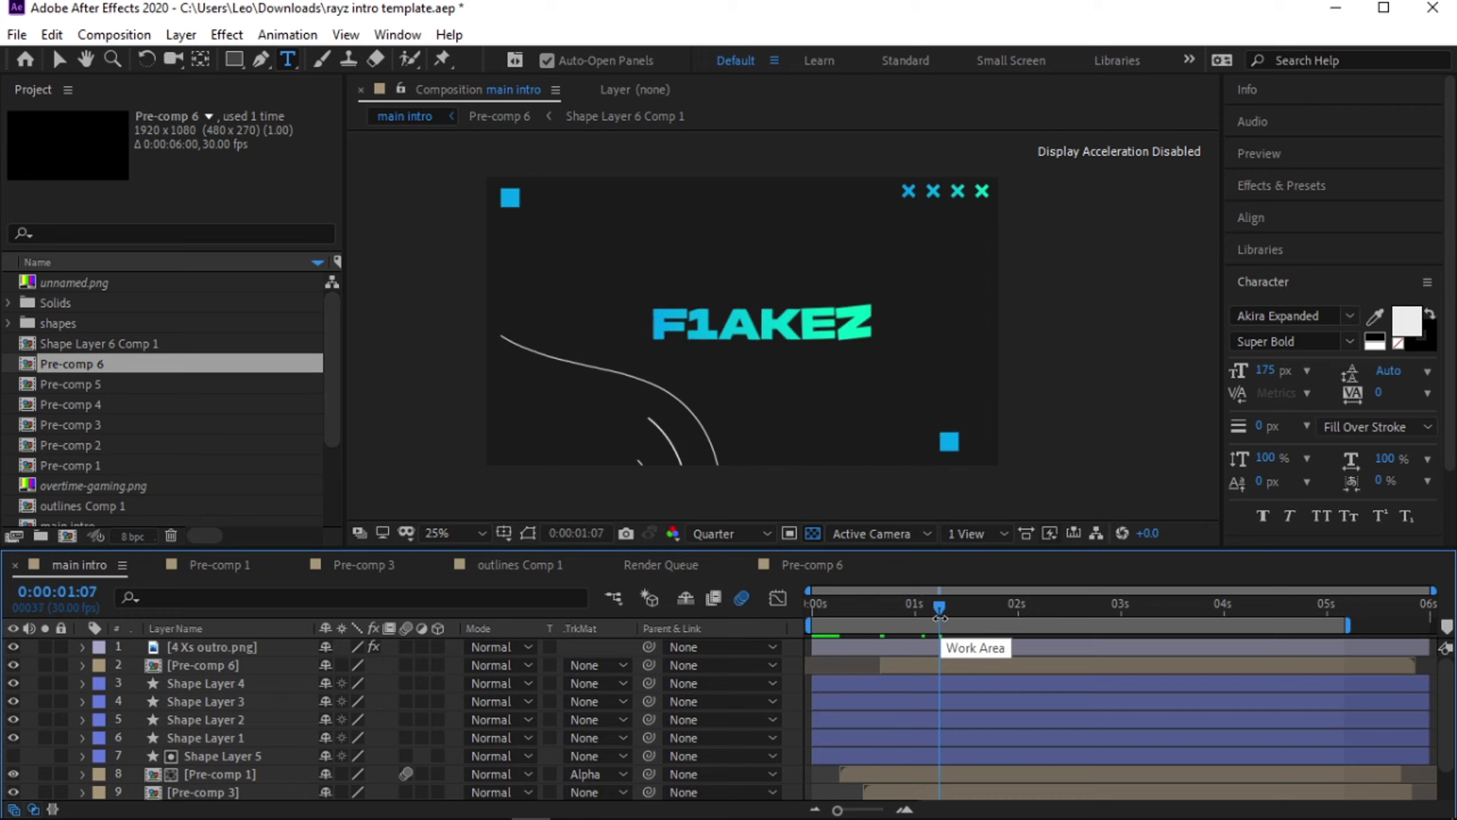
{"action": "left_click_drag", "start_coordinate": [938, 607], "coordinate": [1043, 611]}
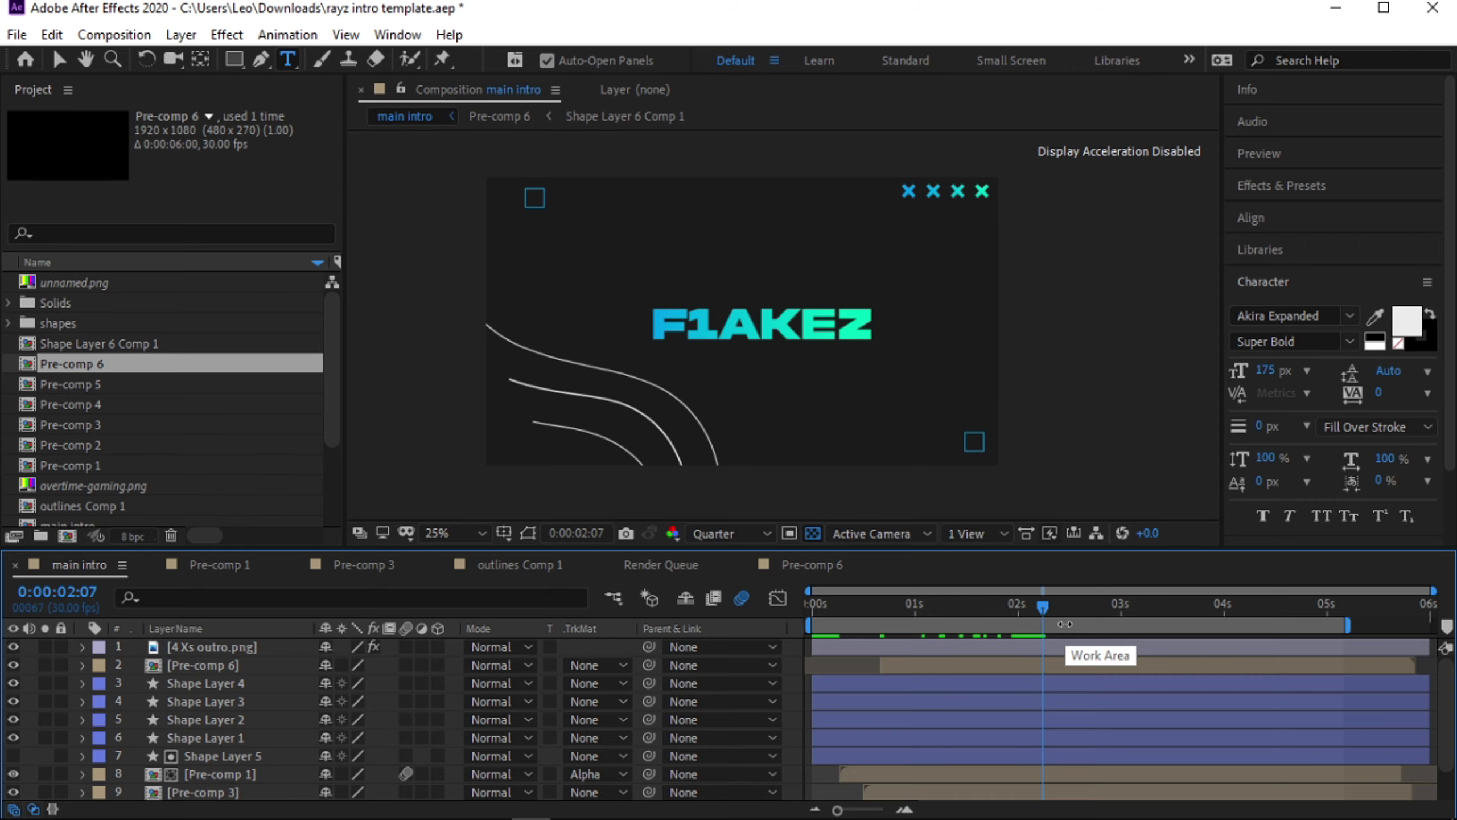
Reopen the project rayz intro template.aep from the Downloads folder, discarding the unsaved changes
{"action": "left_click", "coordinate": [16, 34]}
{"action": "left_click", "coordinate": [46, 84]}
{"action": "left_click", "coordinate": [769, 443]}
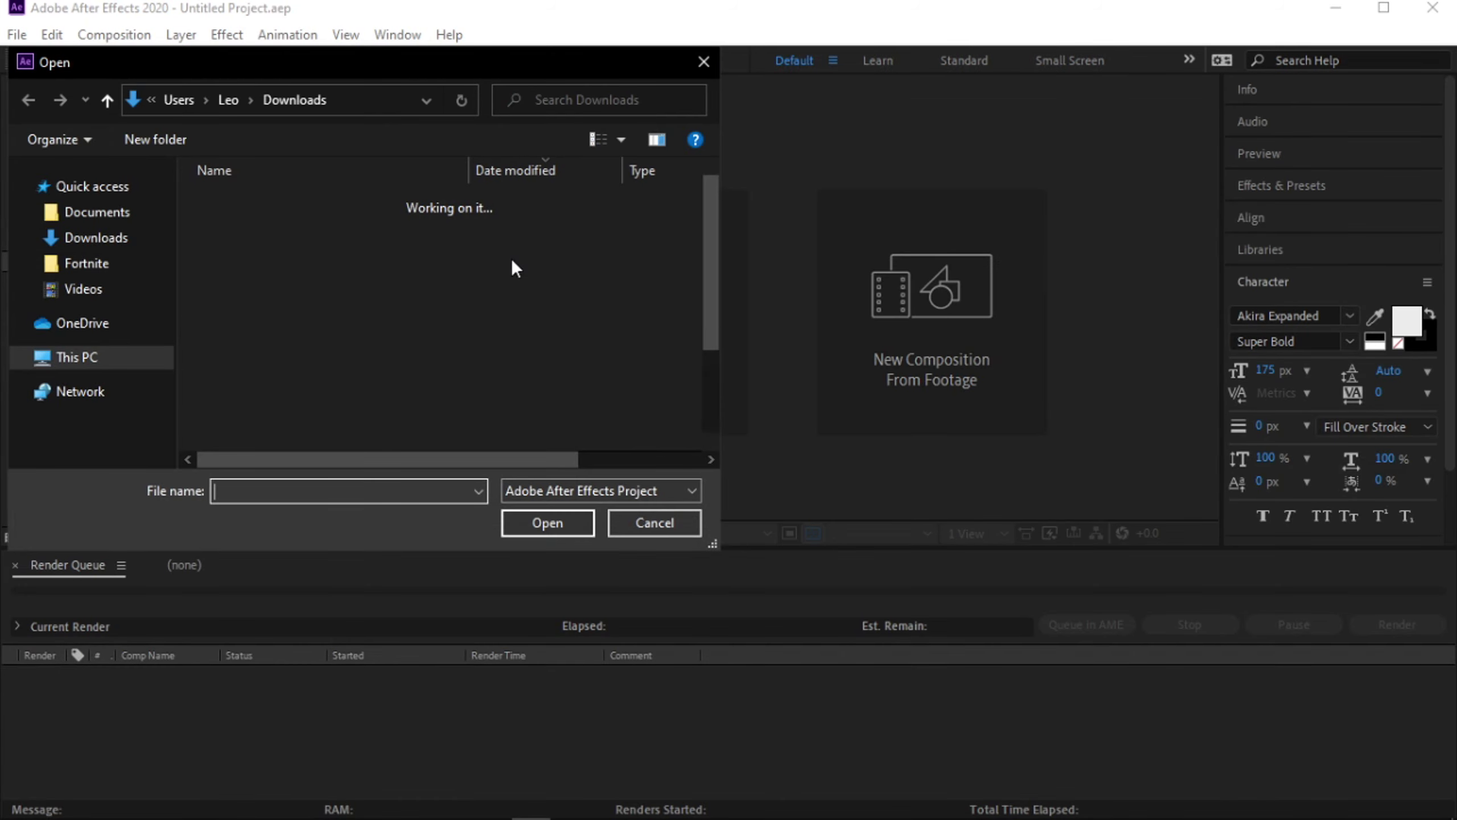
{"action": "double_click", "coordinate": [312, 348]}
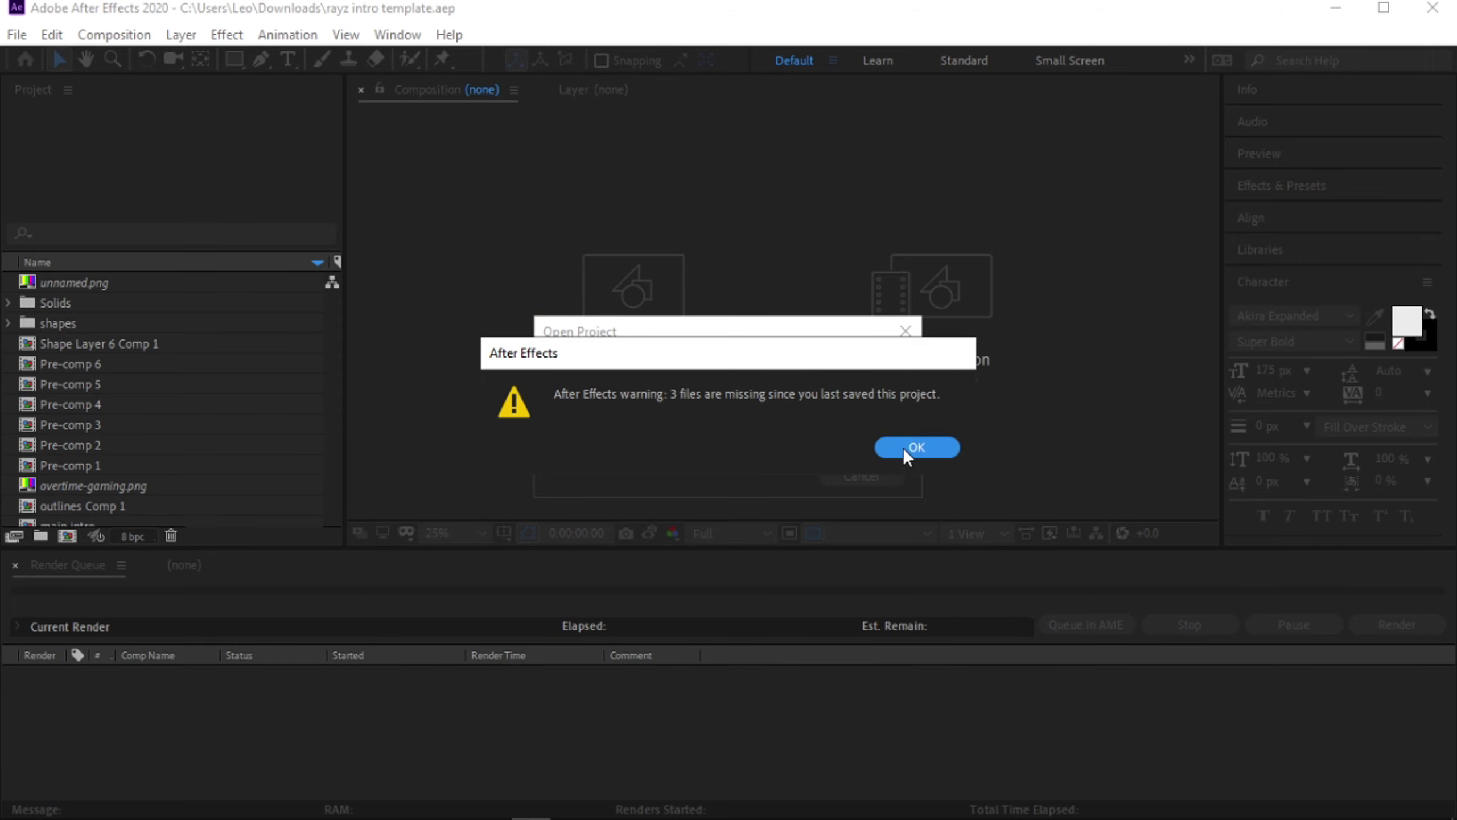
{"action": "left_click", "coordinate": [904, 446]}
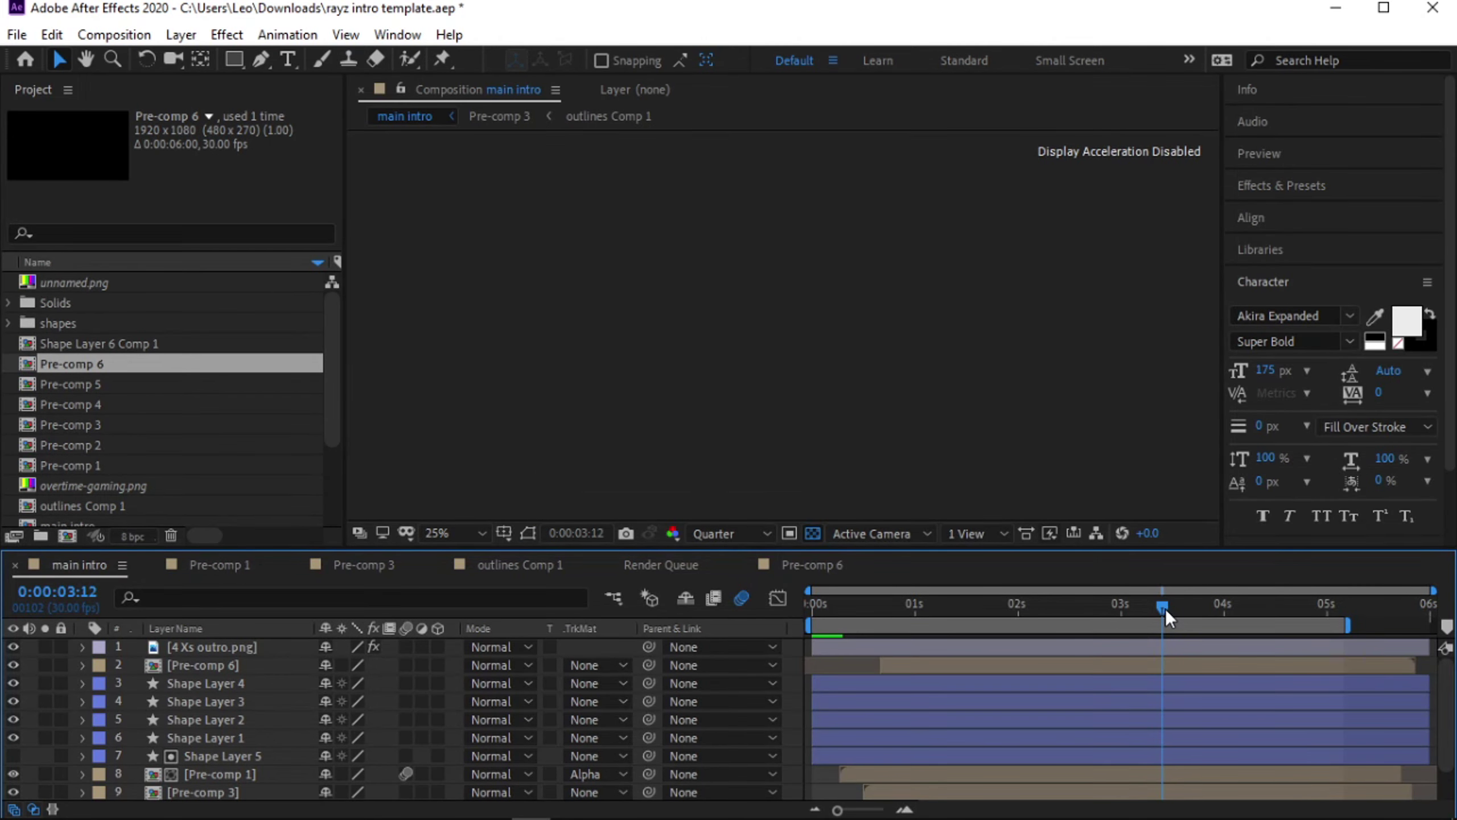
In Pre-comp 1 of the main intro, replace the rayz layer's text with "F1akez"
{"action": "left_click_drag", "start_coordinate": [1166, 609], "coordinate": [881, 624]}
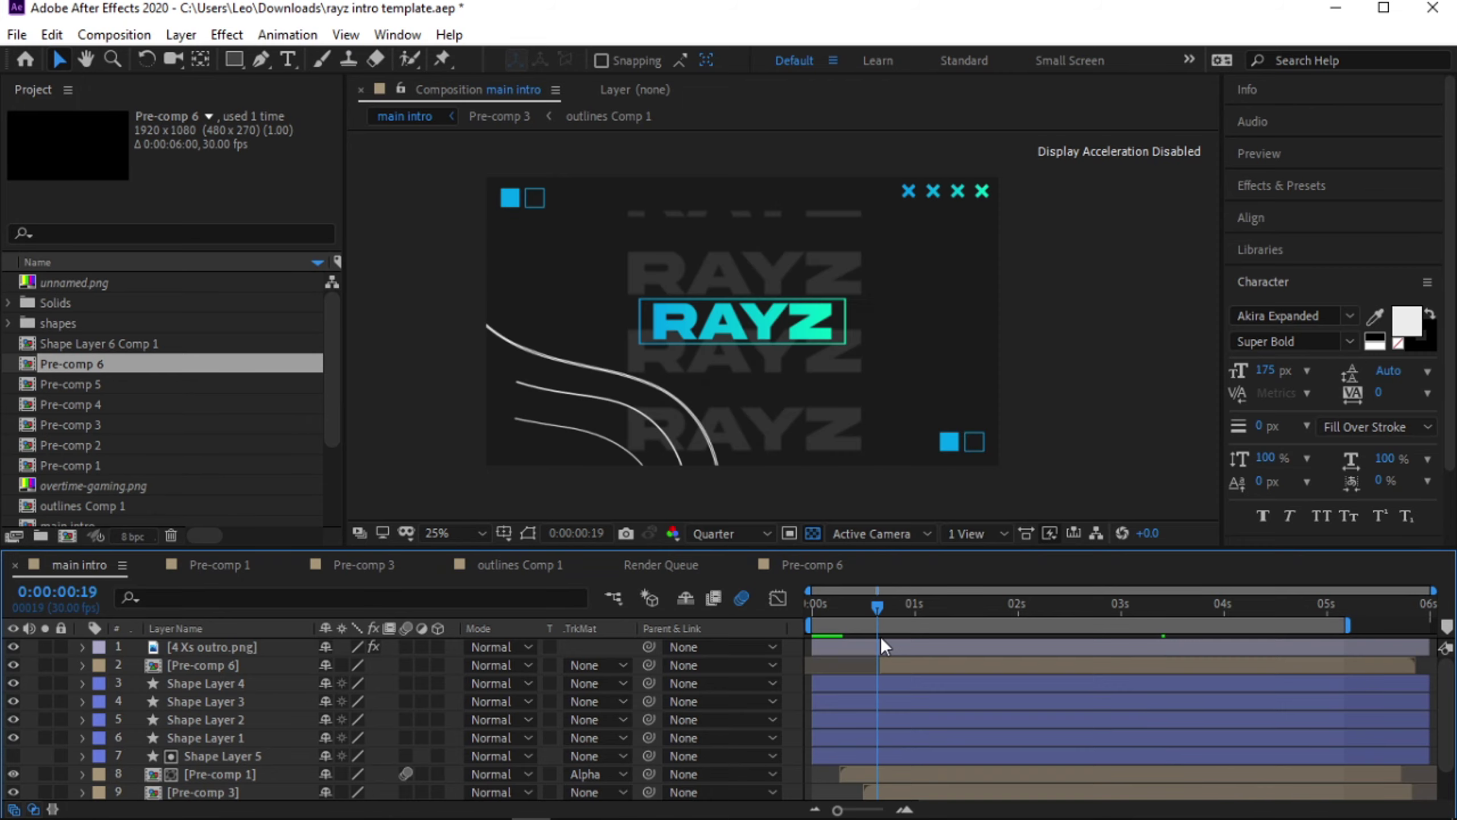
{"action": "double_click", "coordinate": [220, 774]}
{"action": "left_click", "coordinate": [211, 648]}
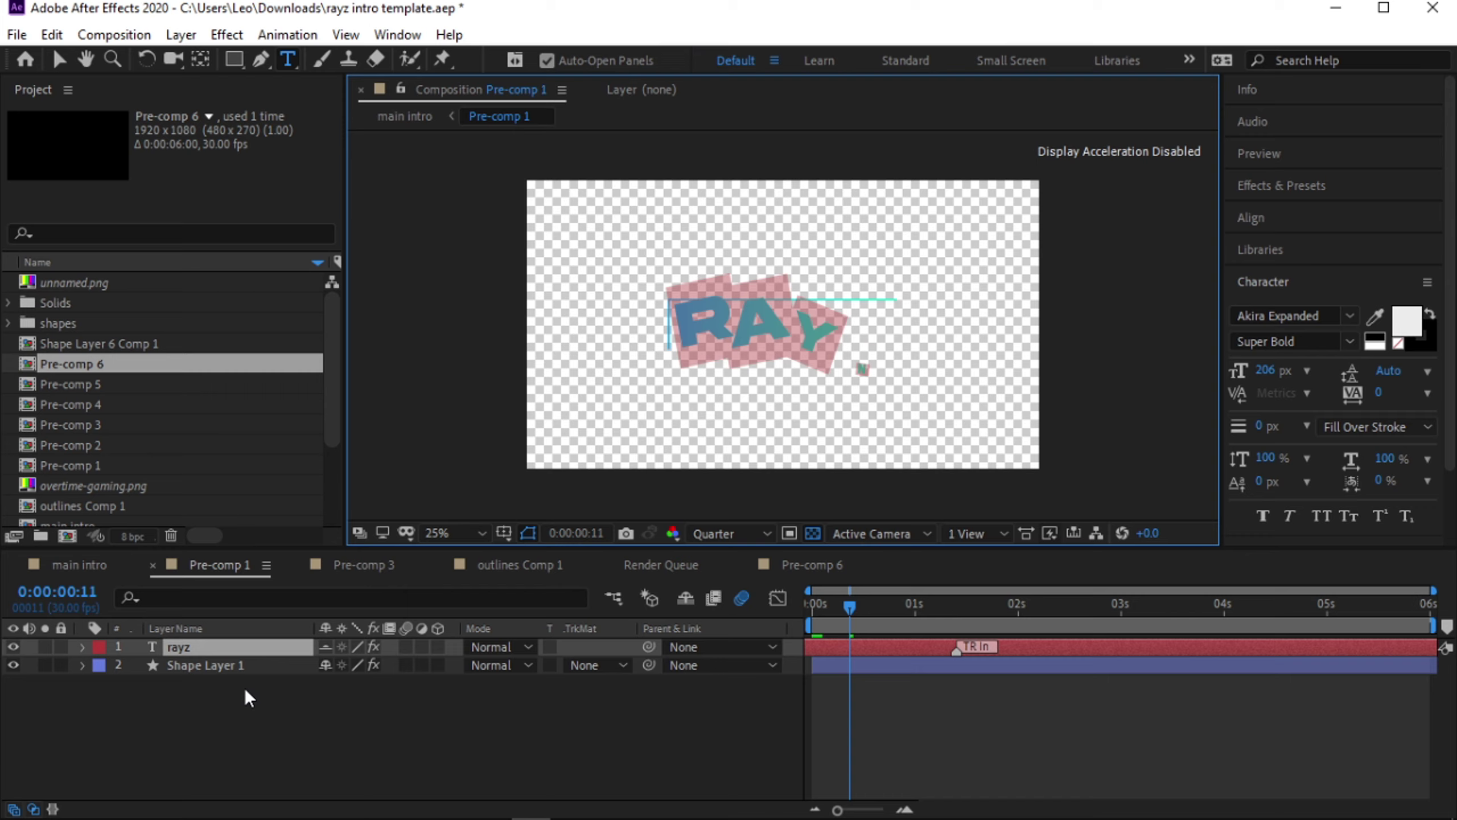
{"action": "type", "text": "F1akez"}
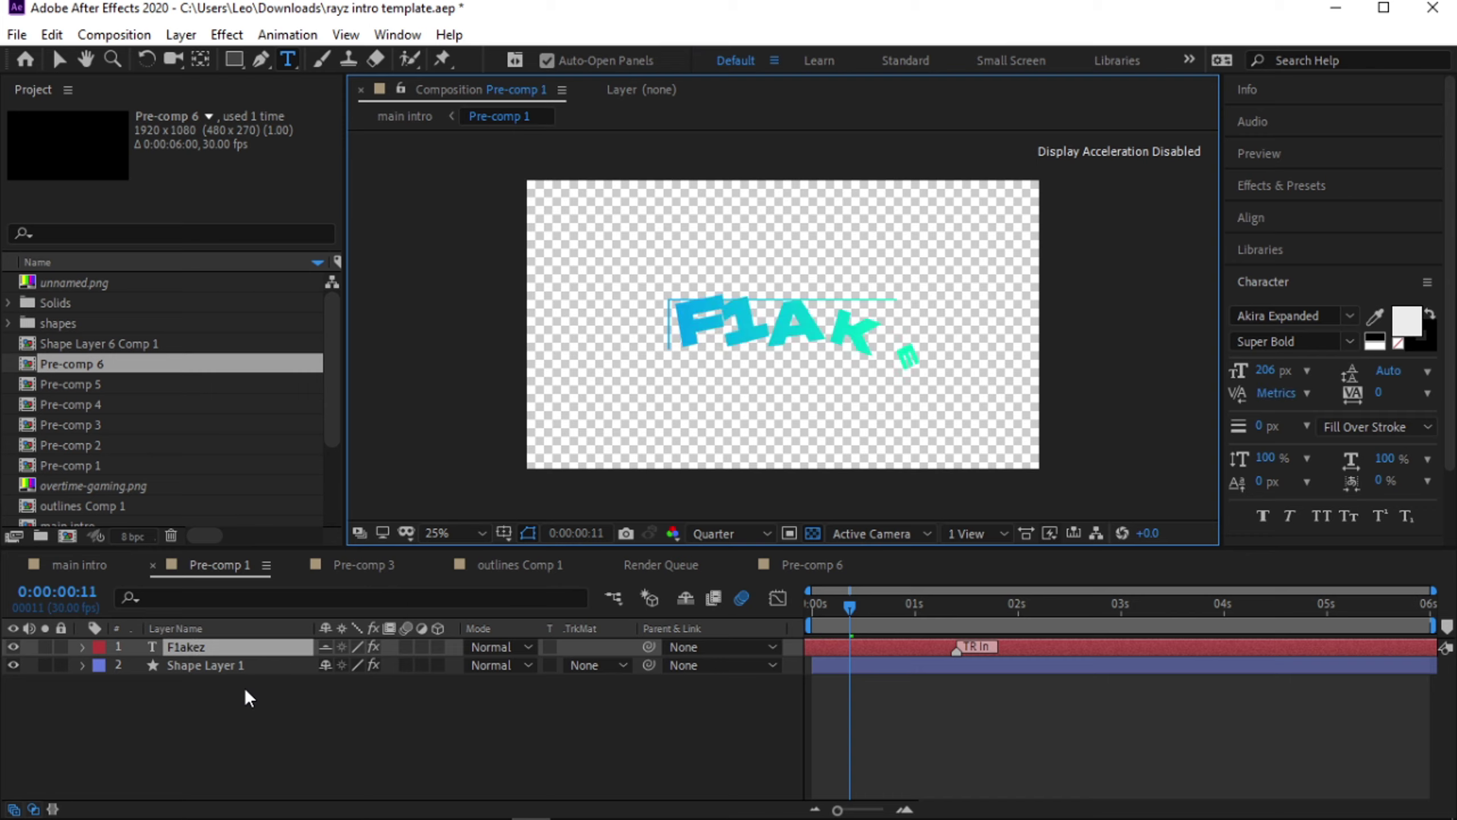
Reduce the F1akez text layer's font size to 175 px
{"action": "double_click", "coordinate": [210, 648]}
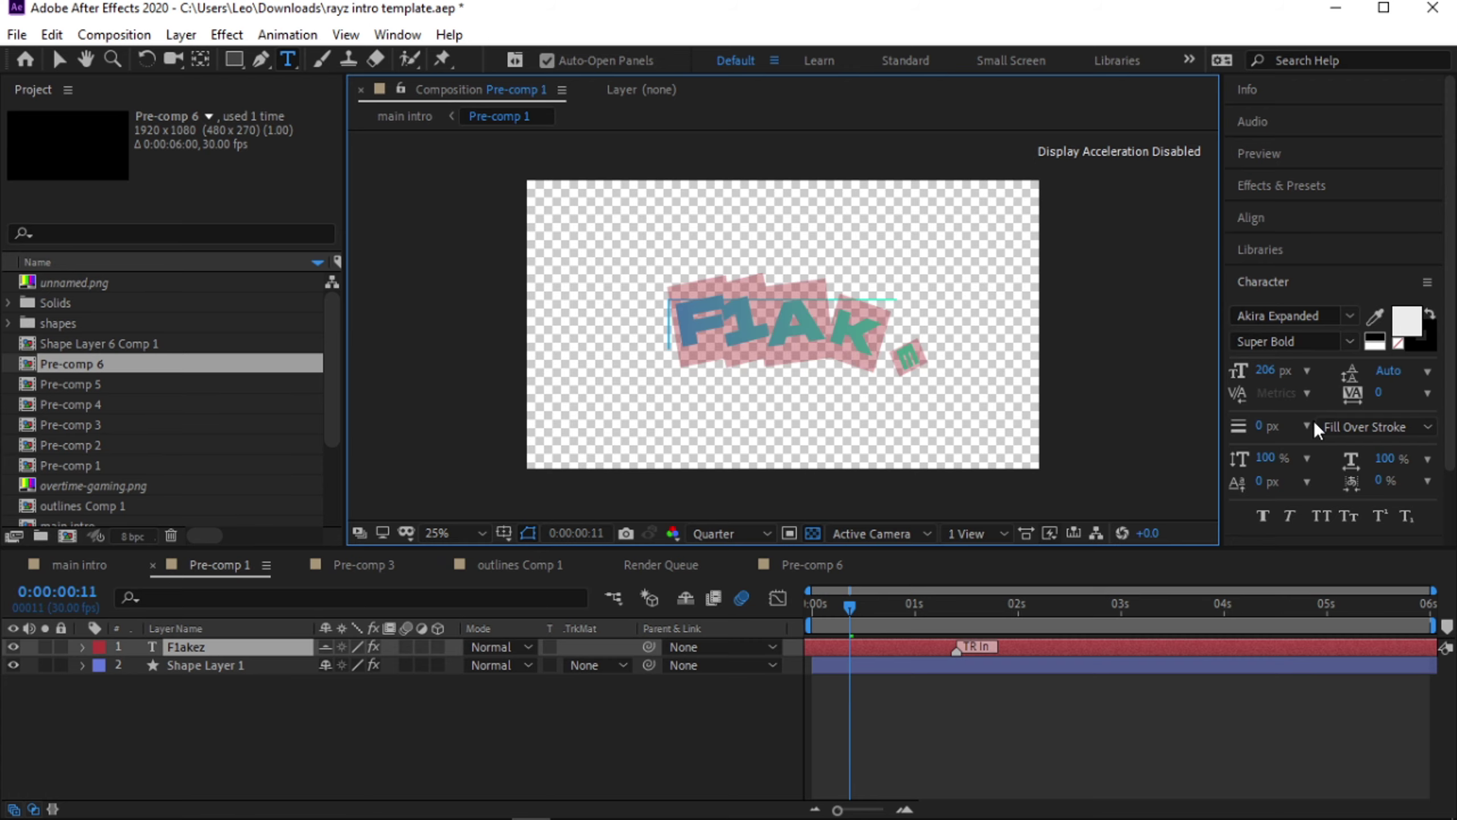
{"action": "left_click", "coordinate": [1290, 372]}
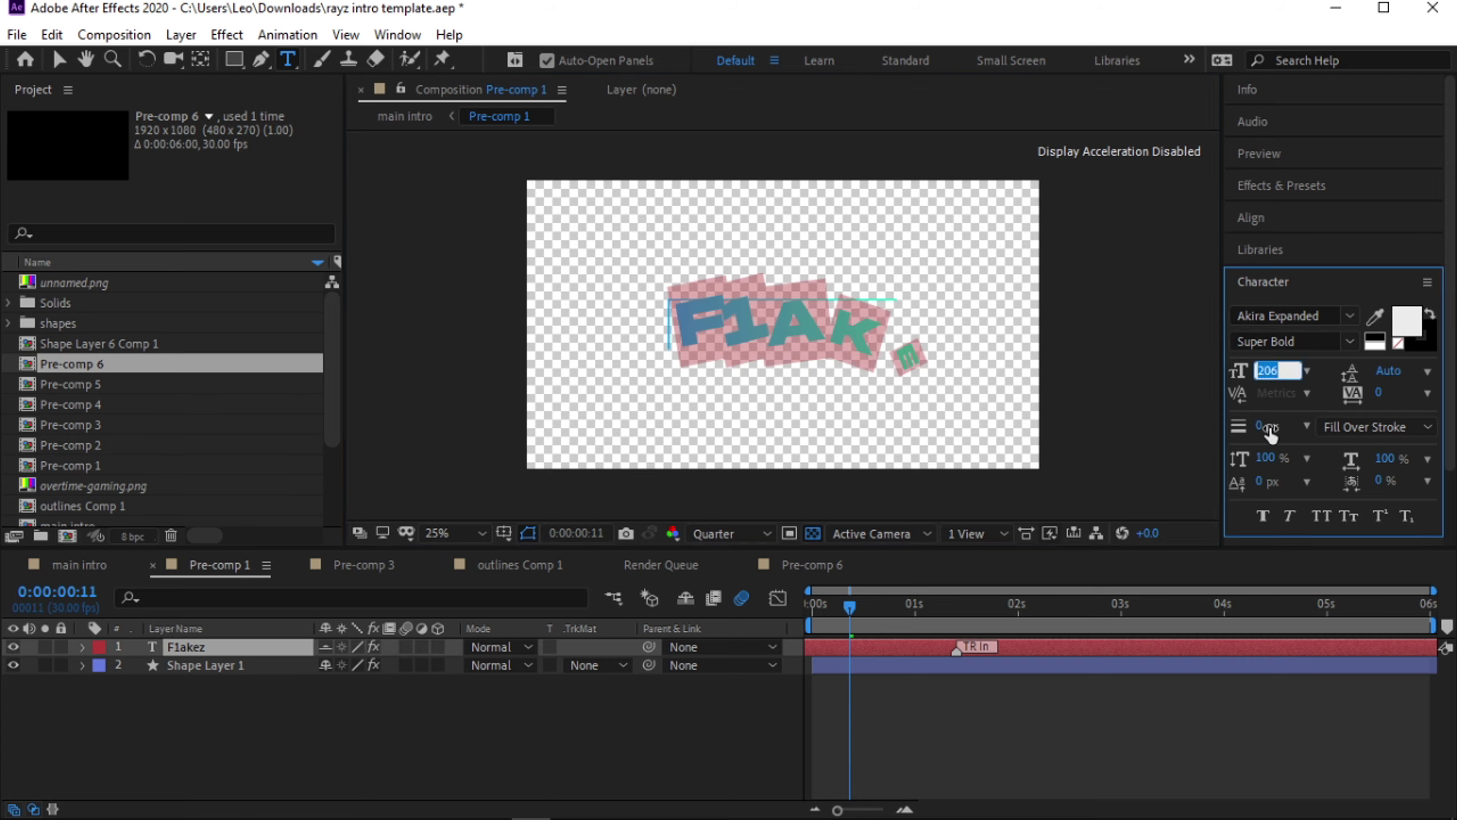
{"action": "type", "text": "175"}
{"action": "key", "text": "Return"}
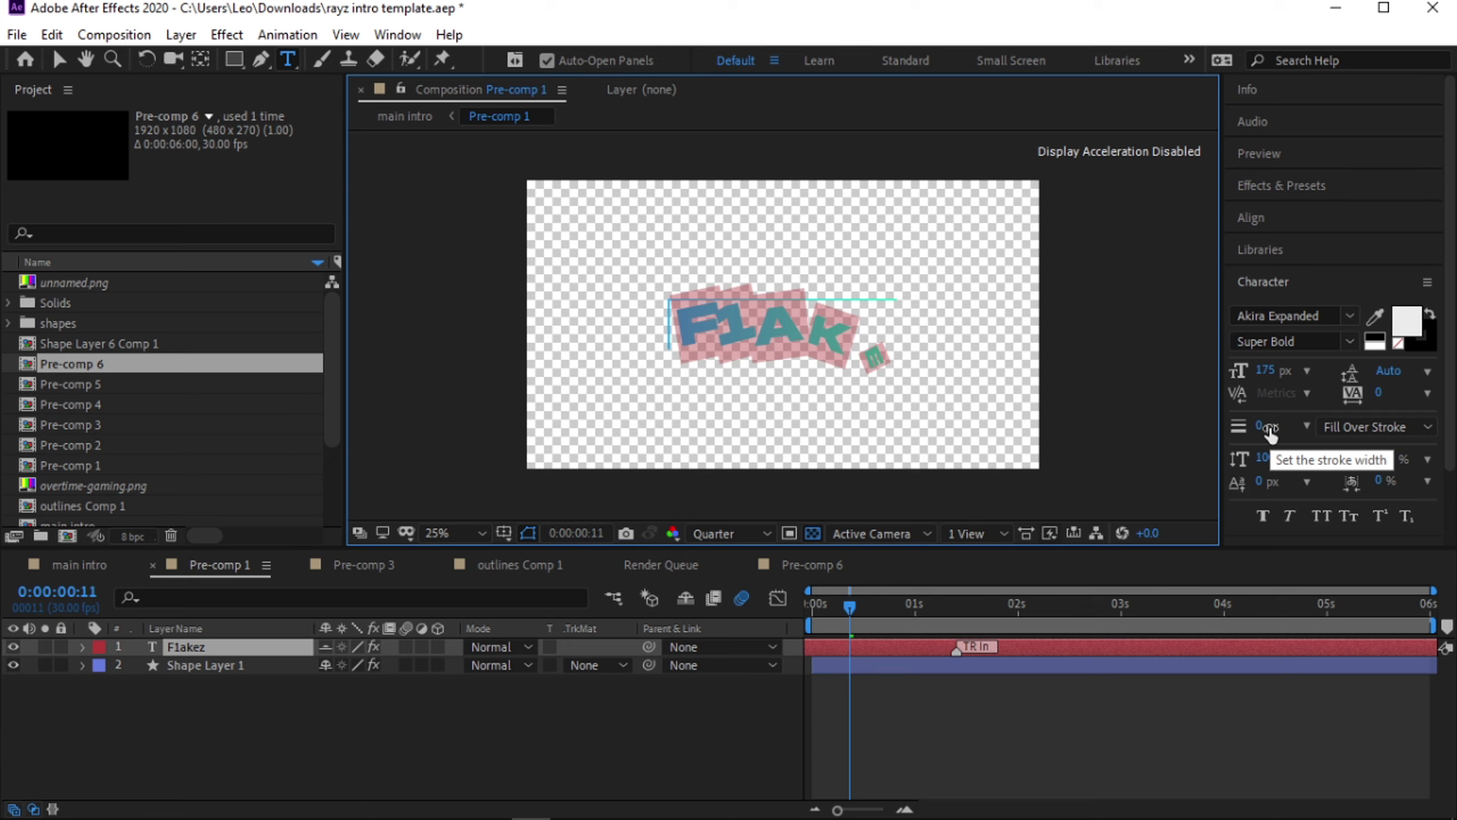
Delete Shape Layer 1 in Pre-comp 1 and the outline text layer in outlines Comp 1, and return to the main intro composition
{"action": "left_click", "coordinate": [242, 667]}
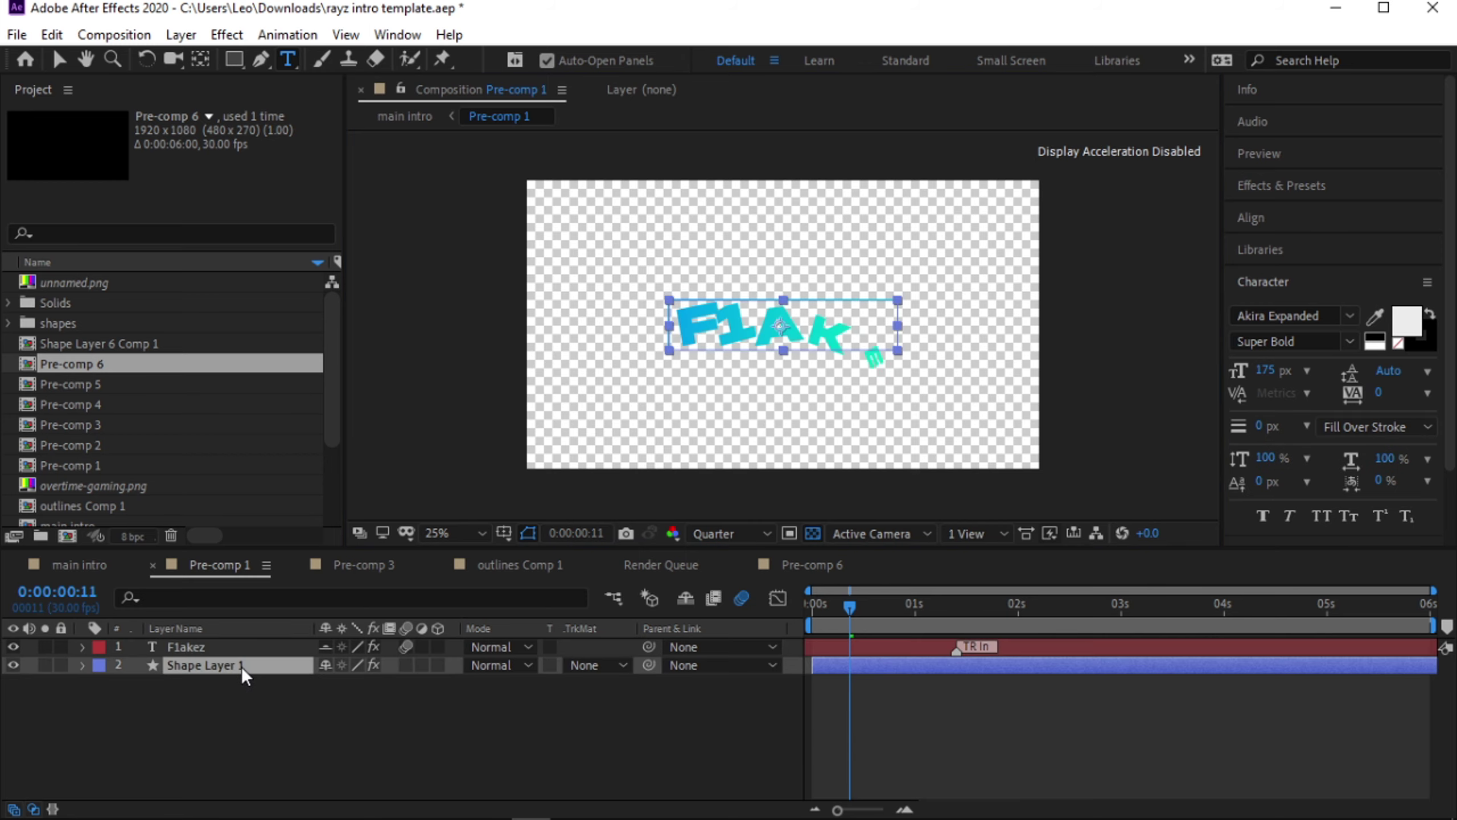
{"action": "left_click", "coordinate": [270, 688]}
{"action": "left_click", "coordinate": [371, 567]}
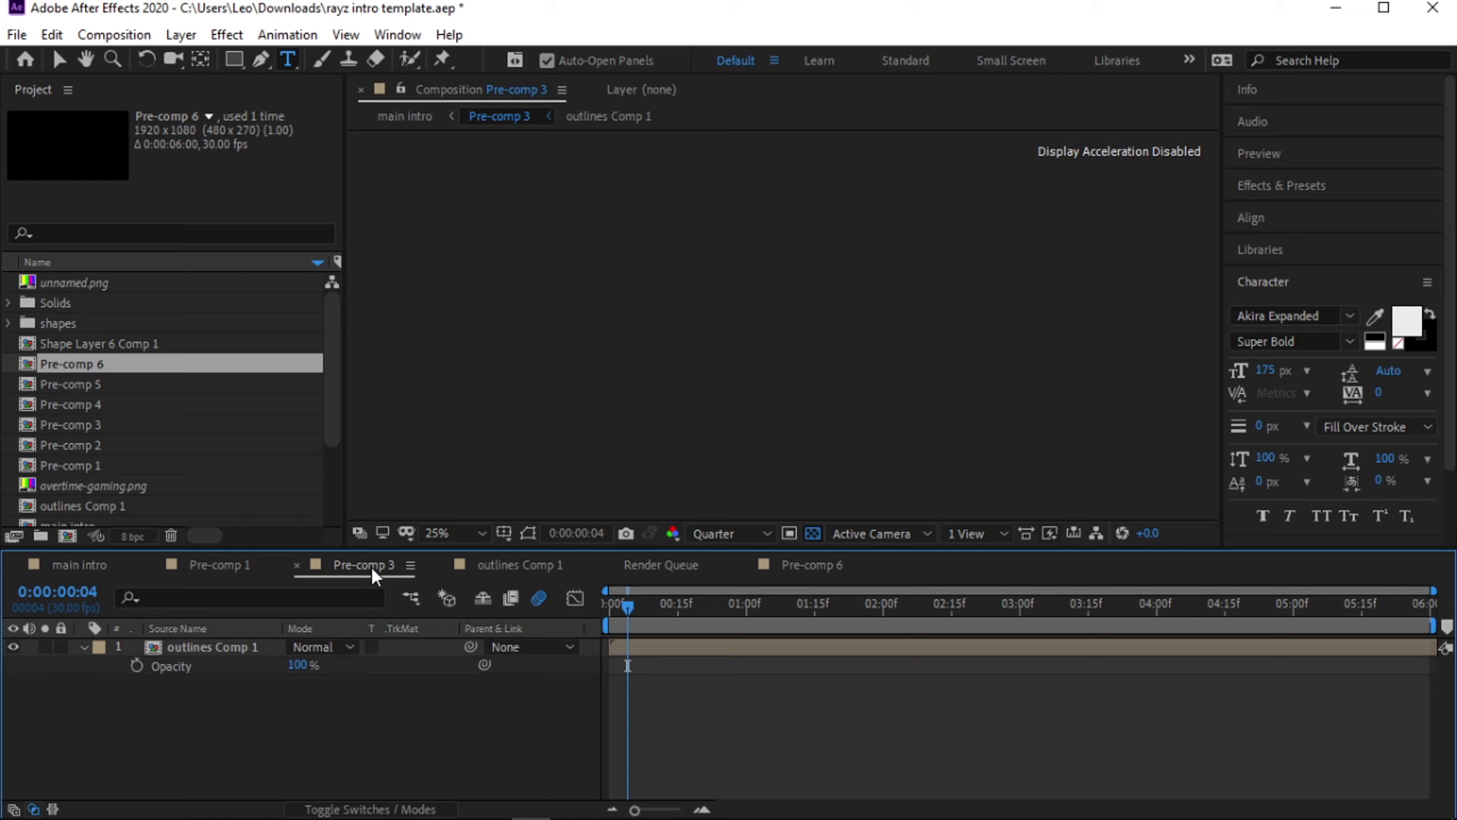
{"action": "left_click", "coordinate": [521, 564]}
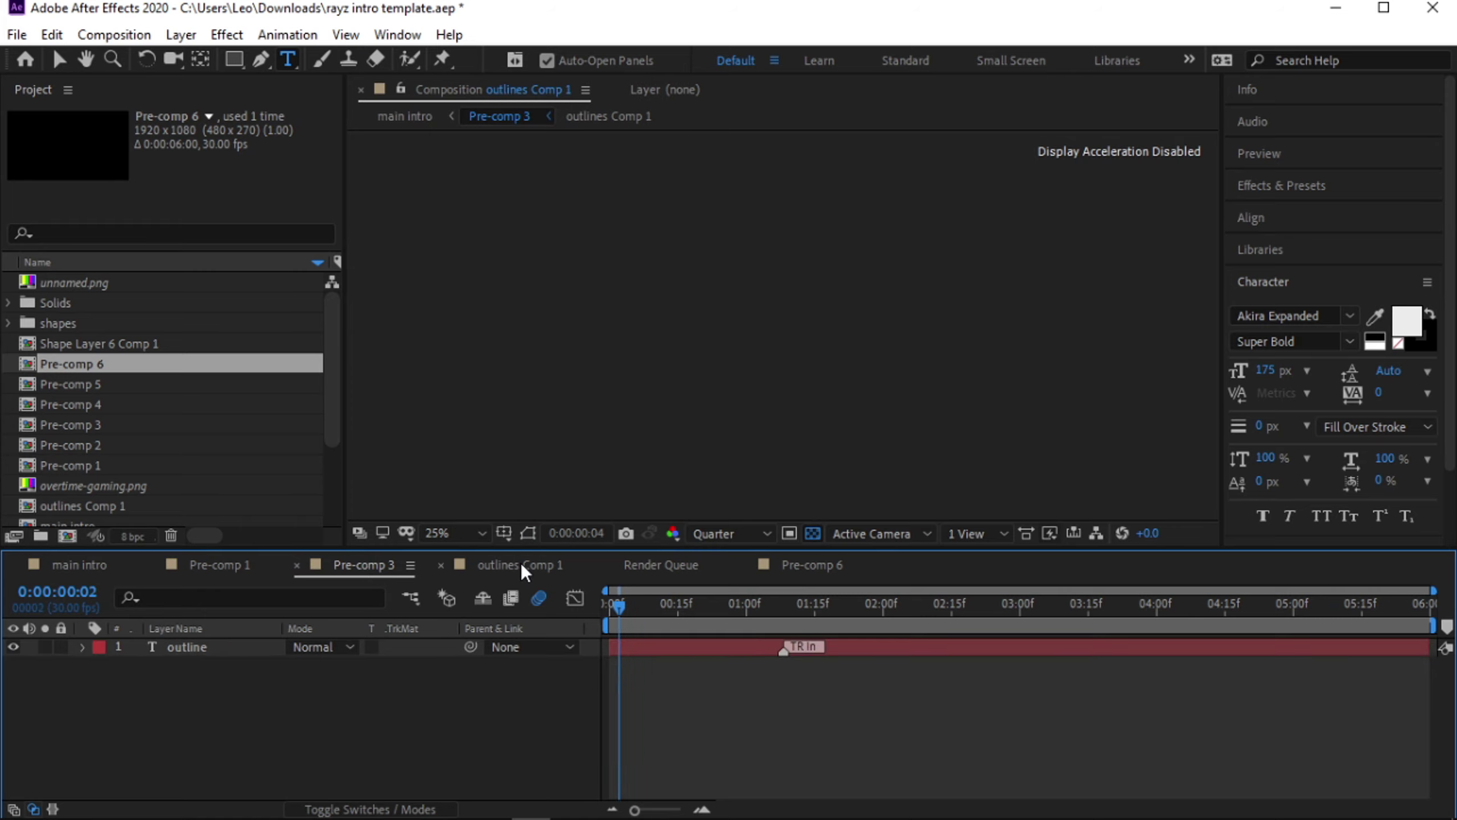
{"action": "left_click", "coordinate": [193, 649]}
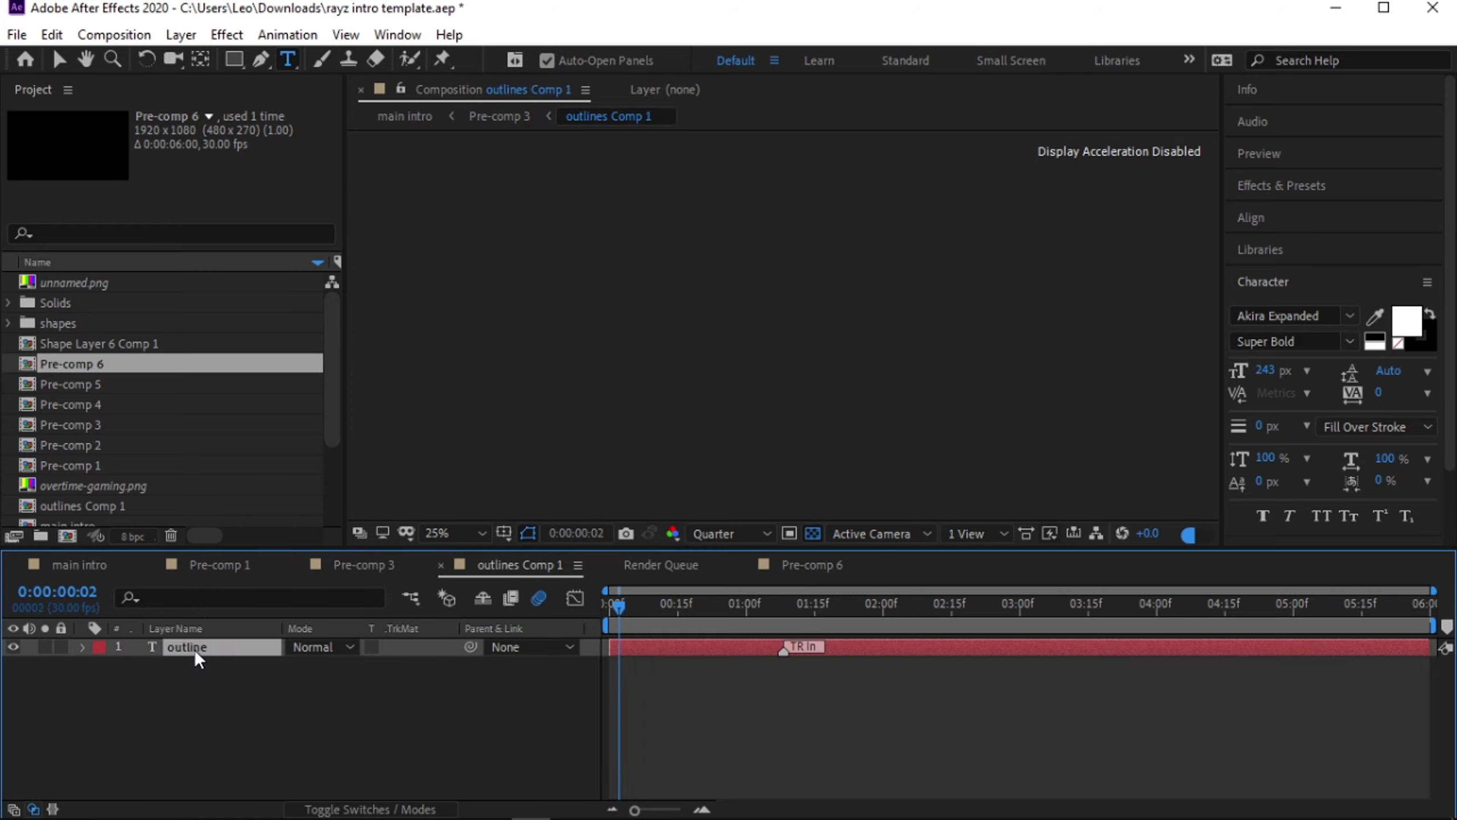
{"action": "key", "text": "Delete"}
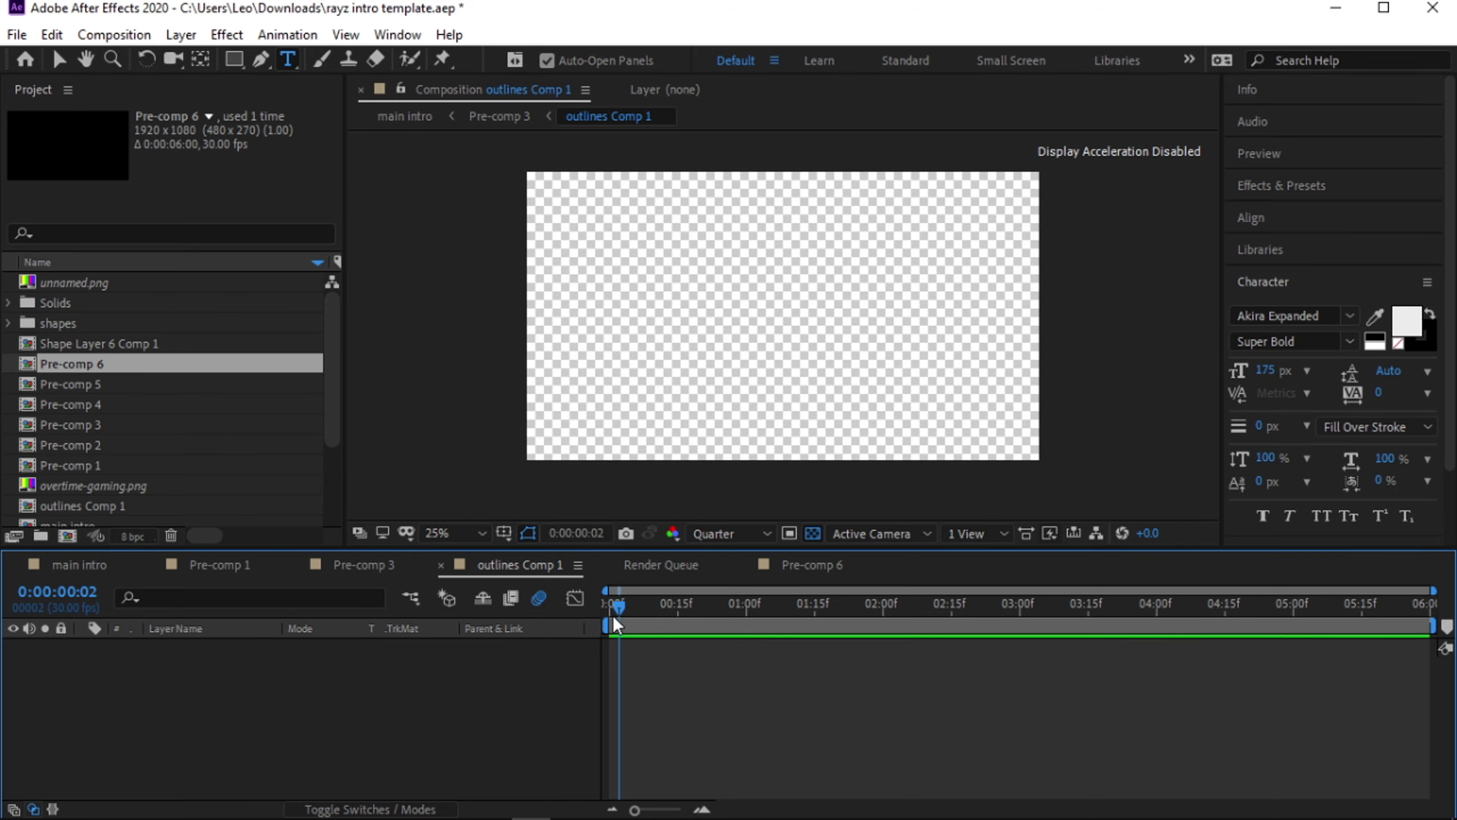
{"action": "left_click", "coordinate": [96, 567]}
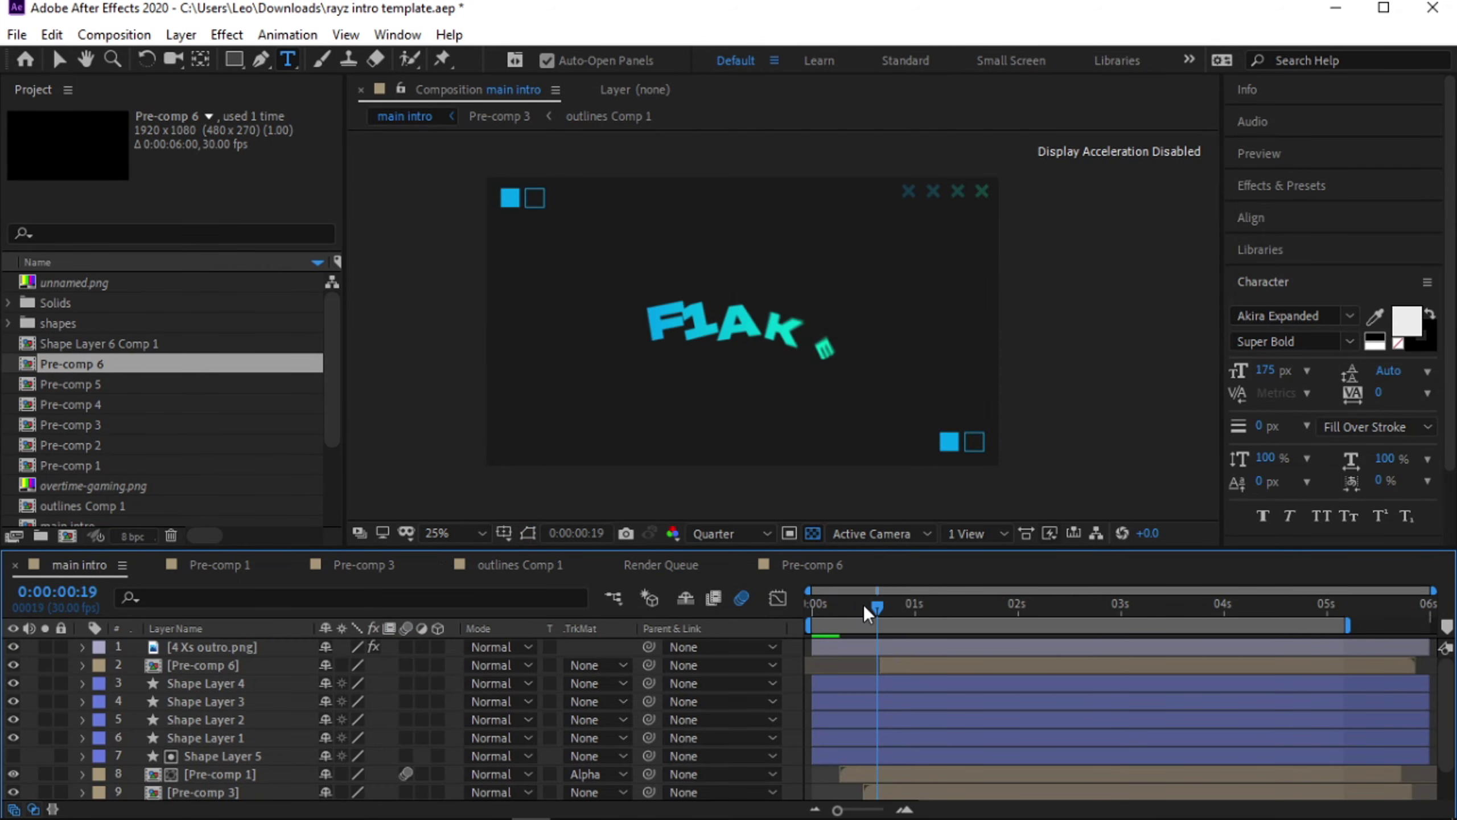
Preview the main intro up to 0:00:03:01 and add the composition to the Render Queue
{"action": "left_click_drag", "start_coordinate": [811, 621], "coordinate": [1125, 625]}
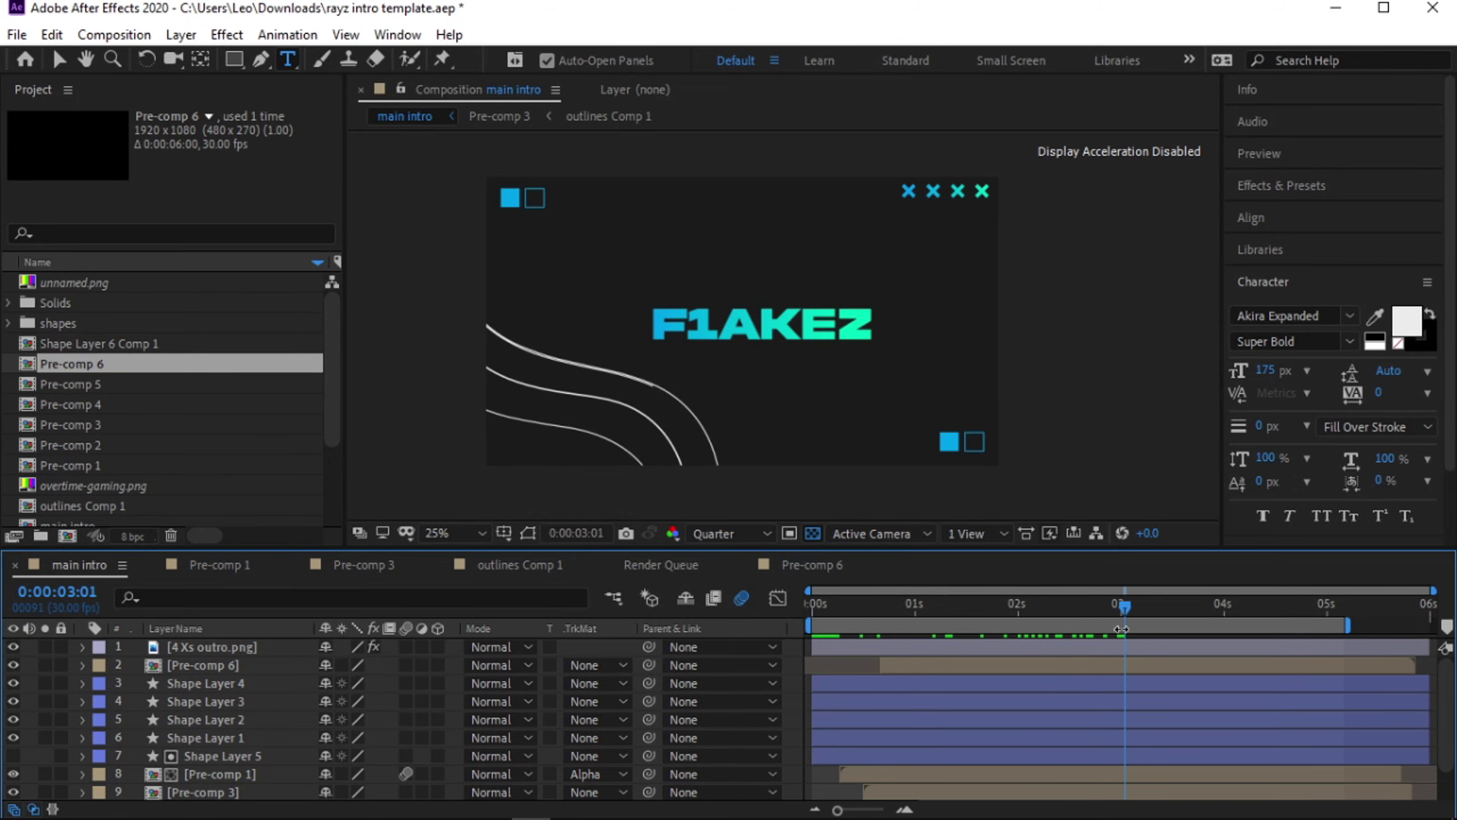
{"action": "left_click", "coordinate": [18, 39]}
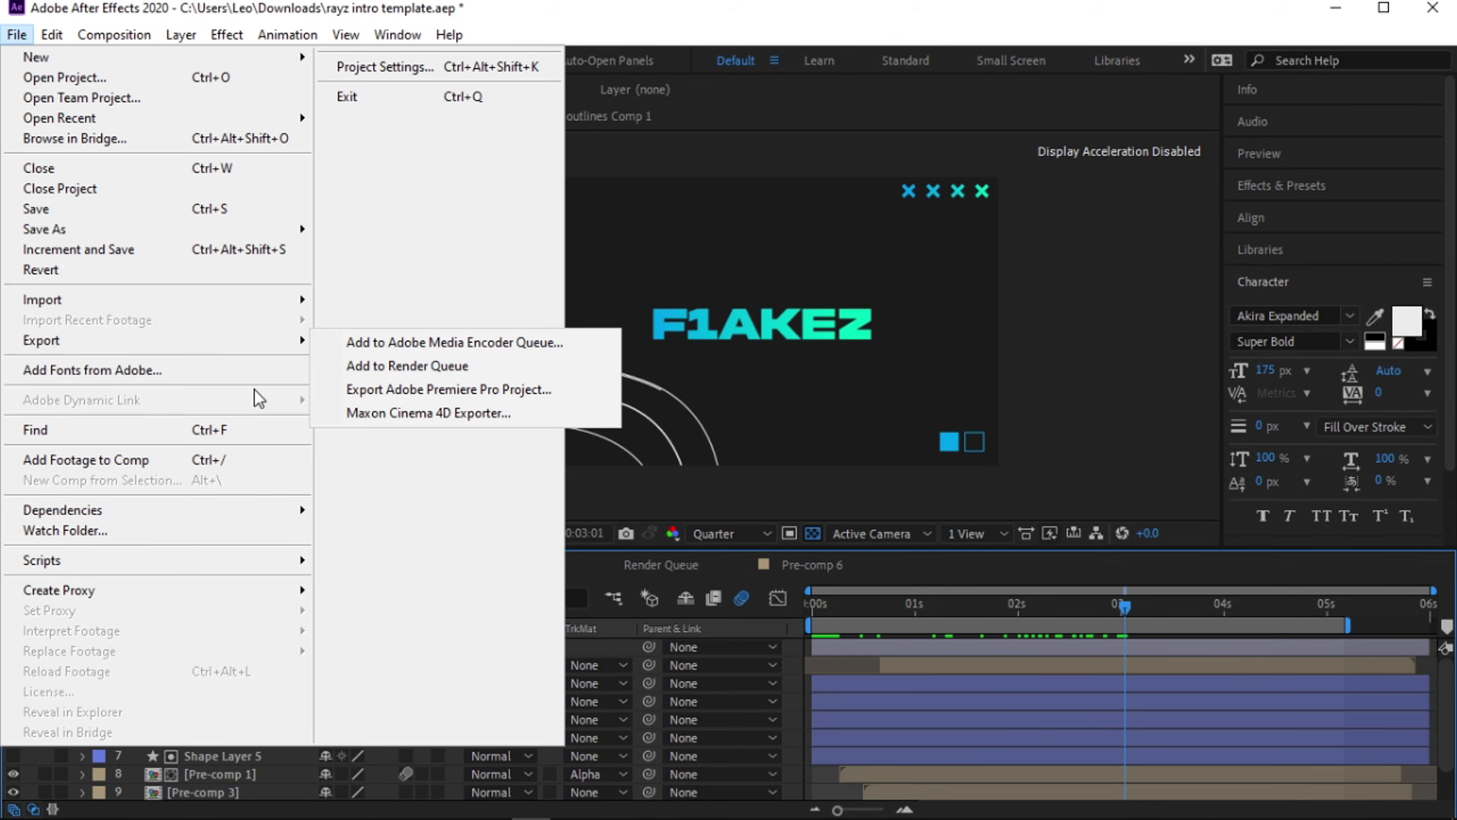
{"action": "left_click", "coordinate": [408, 365]}
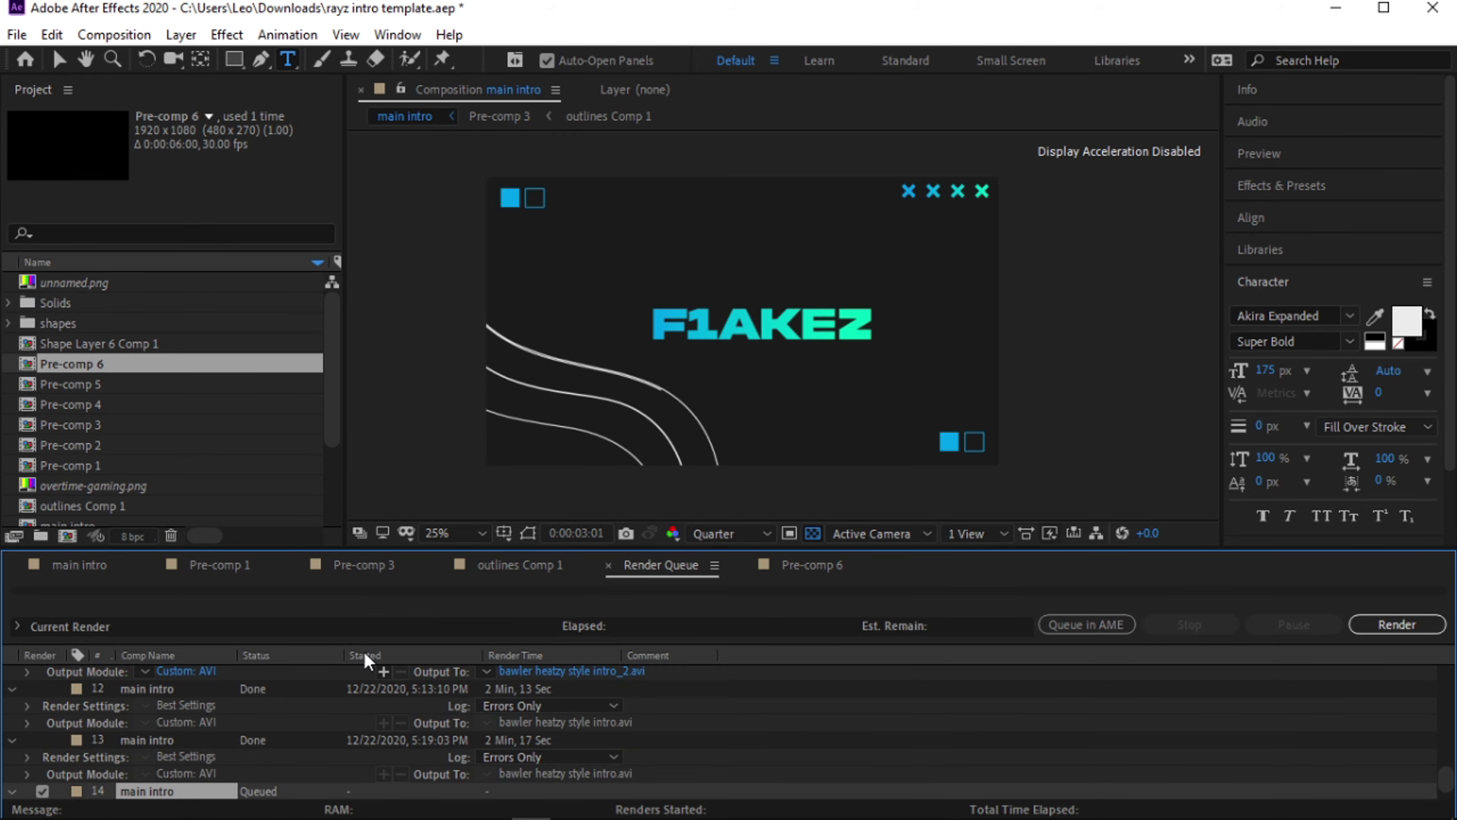
{"action": "scroll", "coordinate": [241, 720], "scroll_direction": "down", "scroll_amount": 2}
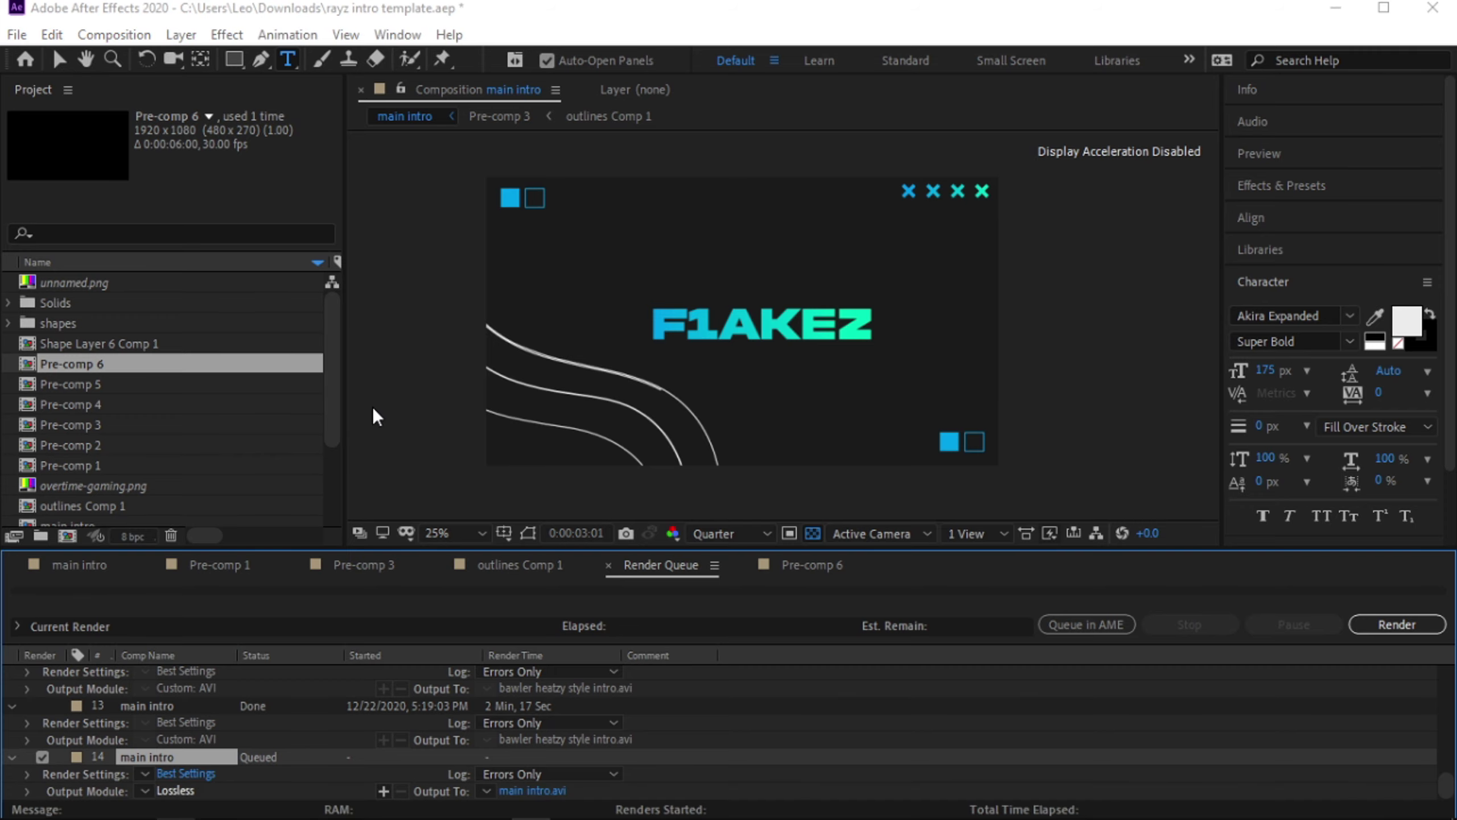
Set the queued main intro's output module to AVI with RGB + Alpha channels, and its output file to main intro in the Fortnite folder
{"action": "left_click", "coordinate": [175, 791]}
{"action": "left_click", "coordinate": [667, 151]}
{"action": "left_click", "coordinate": [666, 195]}
{"action": "left_click", "coordinate": [622, 256]}
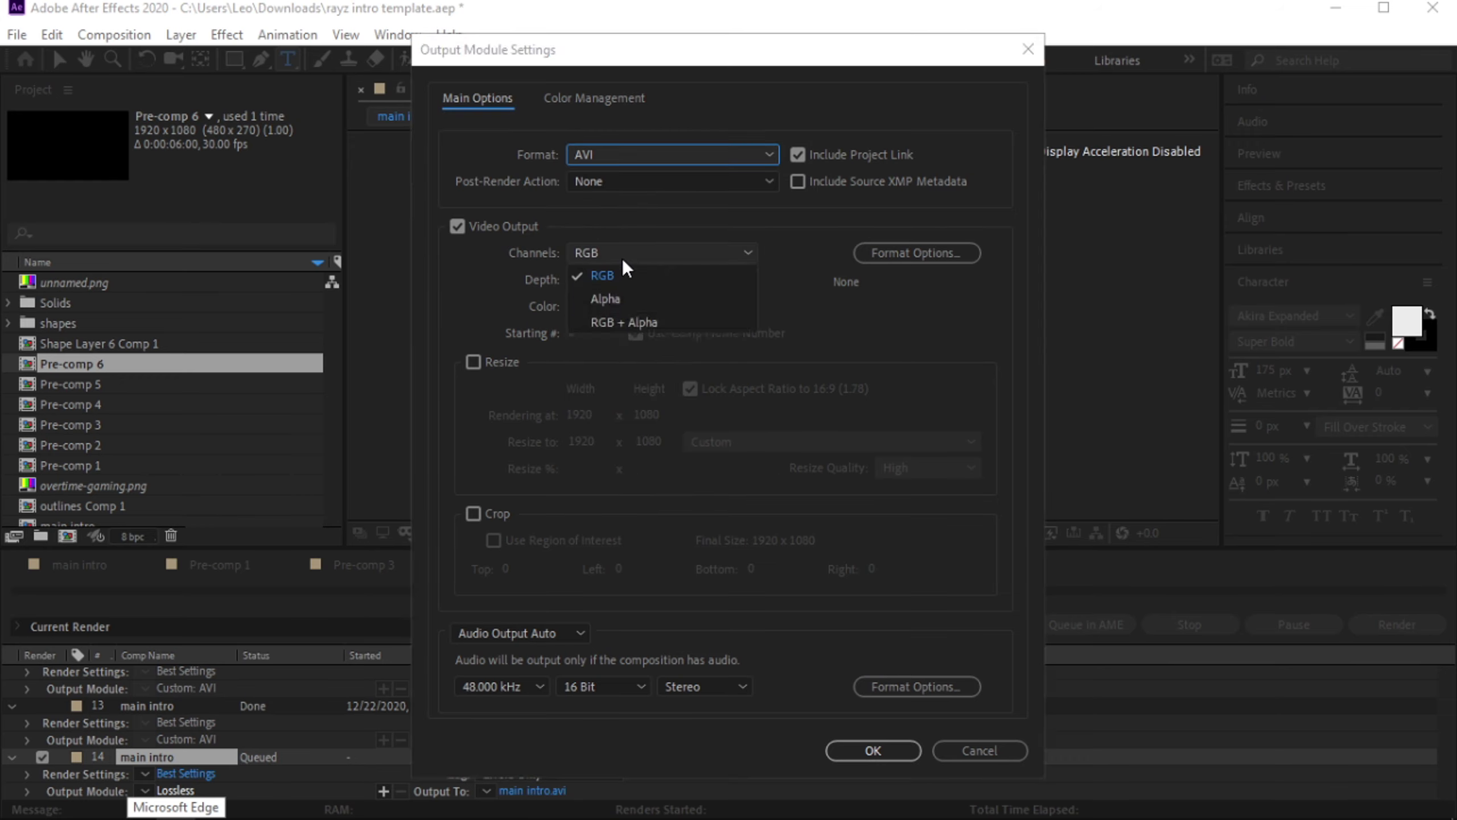
{"action": "left_click", "coordinate": [606, 322]}
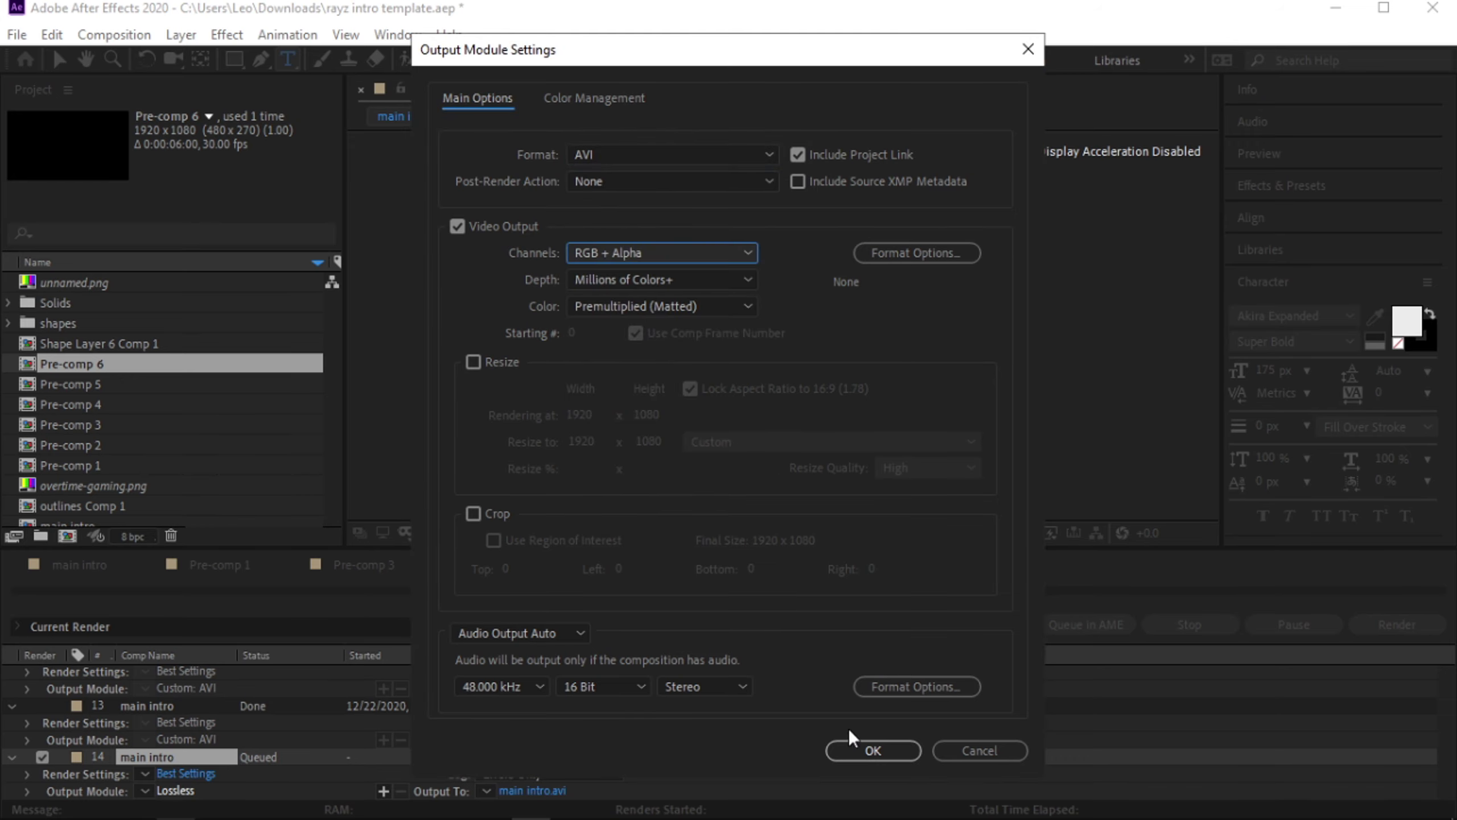
{"action": "left_click", "coordinate": [861, 749]}
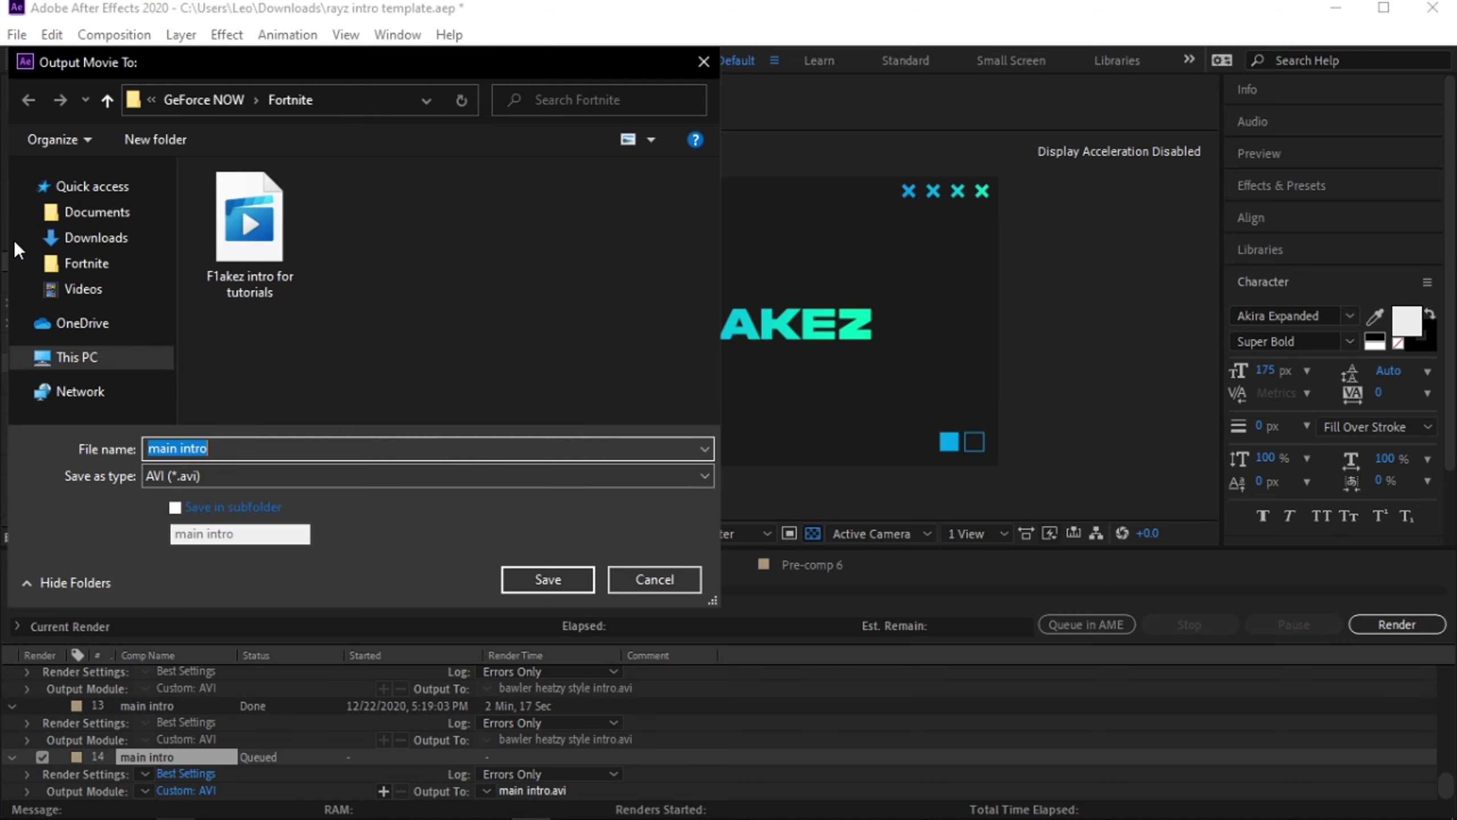
{"action": "left_click", "coordinate": [86, 267]}
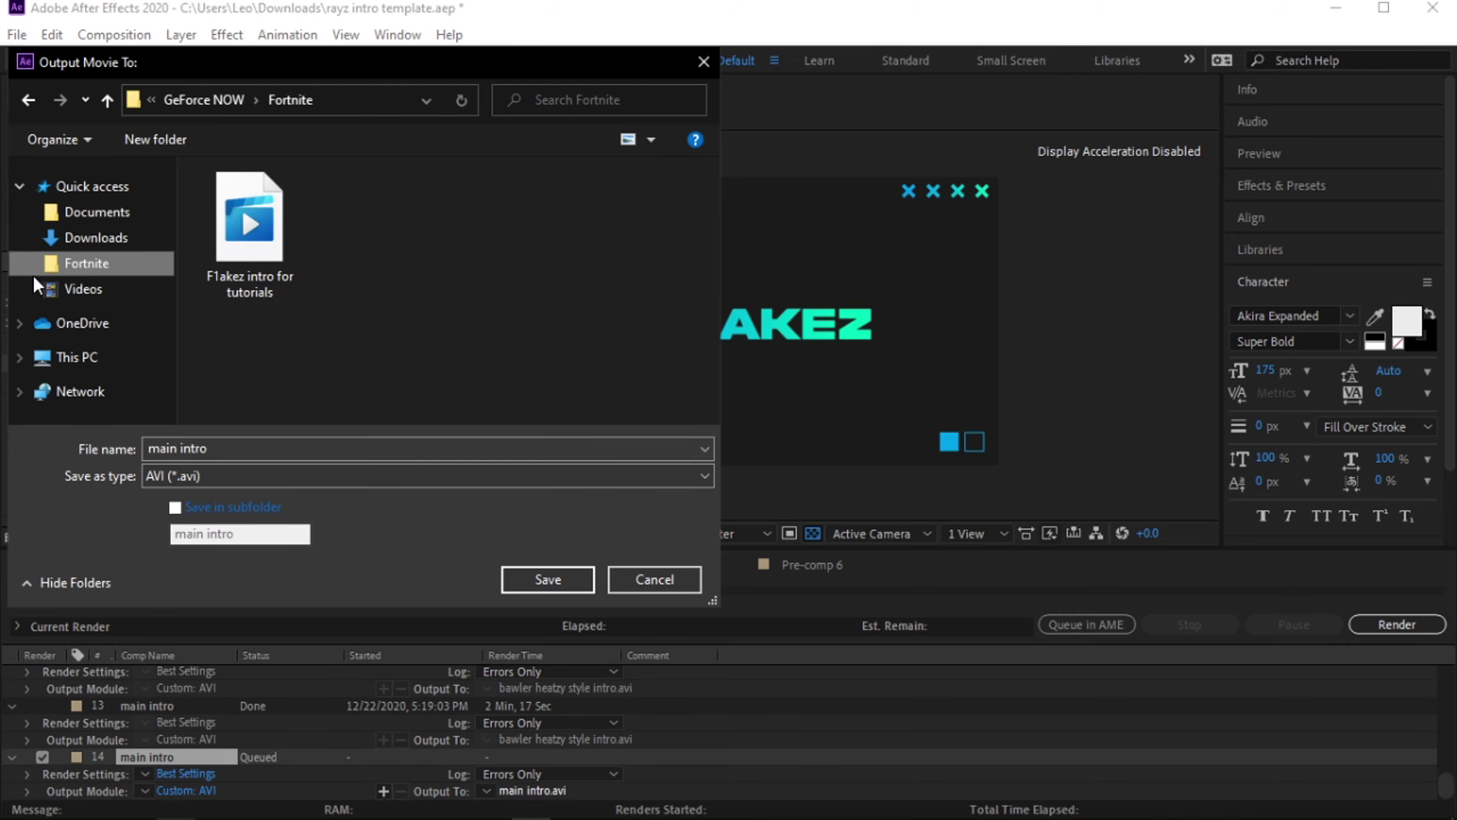
{"action": "left_click", "coordinate": [560, 574]}
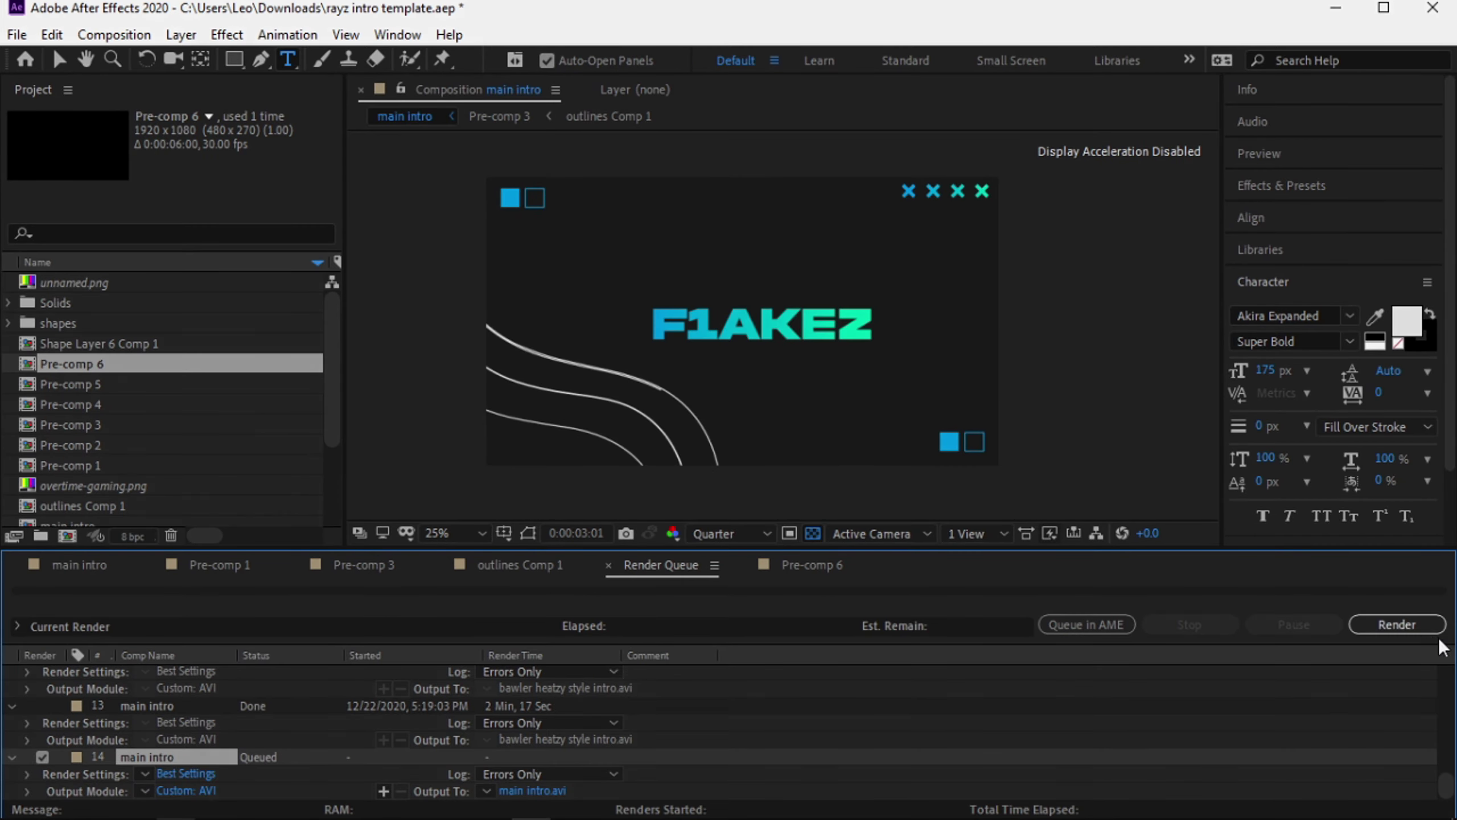